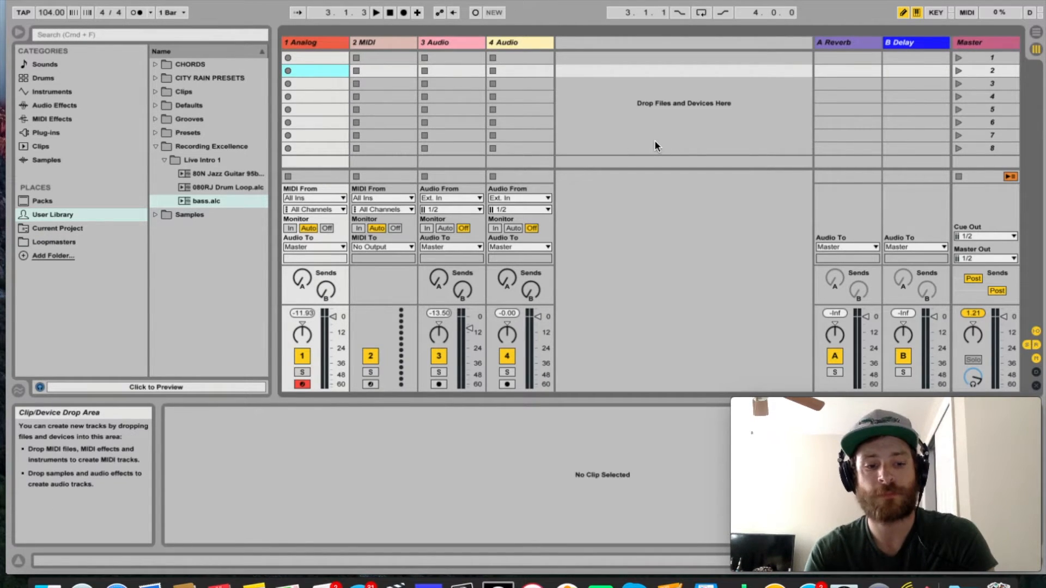
Show the Arrangement View and return to the Session View.
key("Tab")
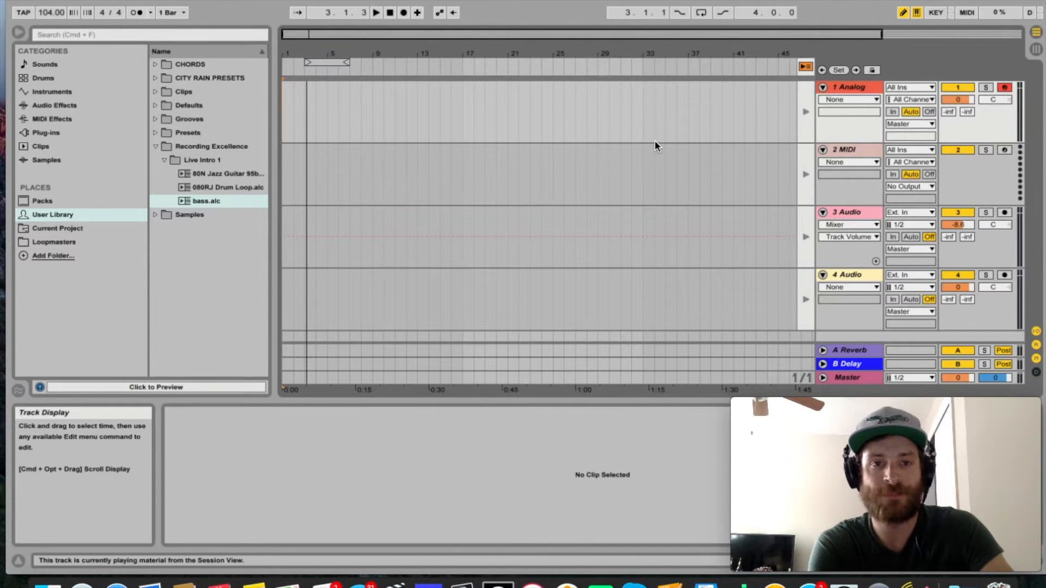
key("Tab")
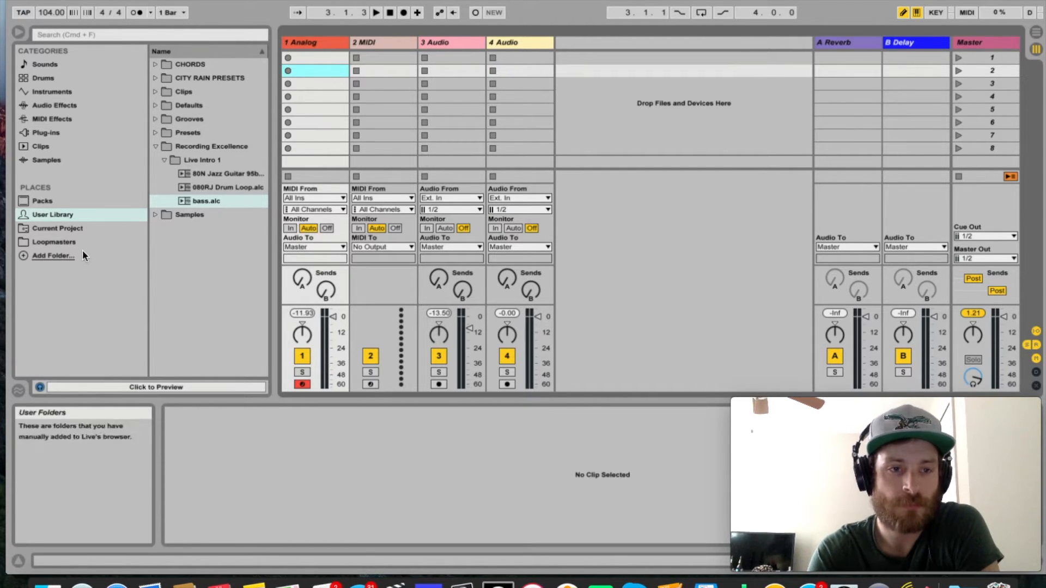
Place the 80N Jazz Guitar clip in slot 3 of 3 Audio, 080RJ Drum Loop in slot 4 of 4 Audio, and bass.alc in slot 4 of 1 Analog.
left_click_drag(204, 176, 454, 88)
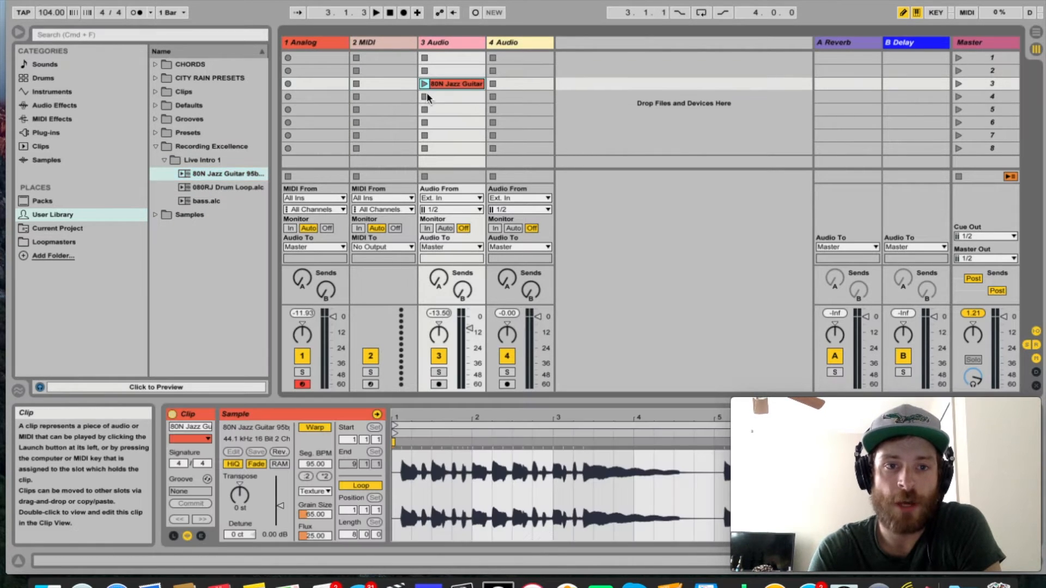
left_click_drag(234, 187, 505, 99)
left_click_drag(201, 201, 309, 98)
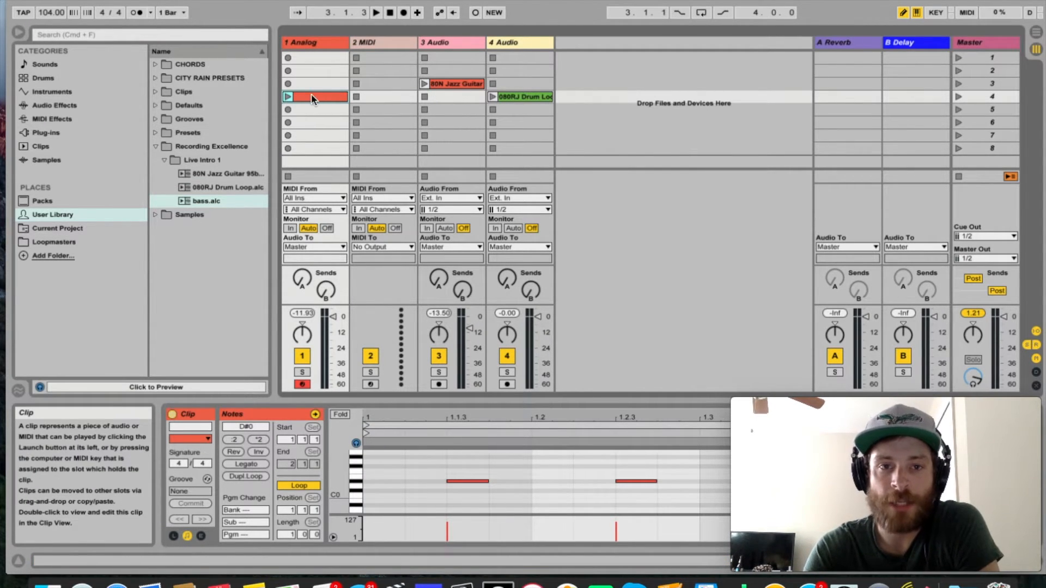
Inspect the jazz guitar, drum loop and bass clips in the Clip View.
left_click(462, 83)
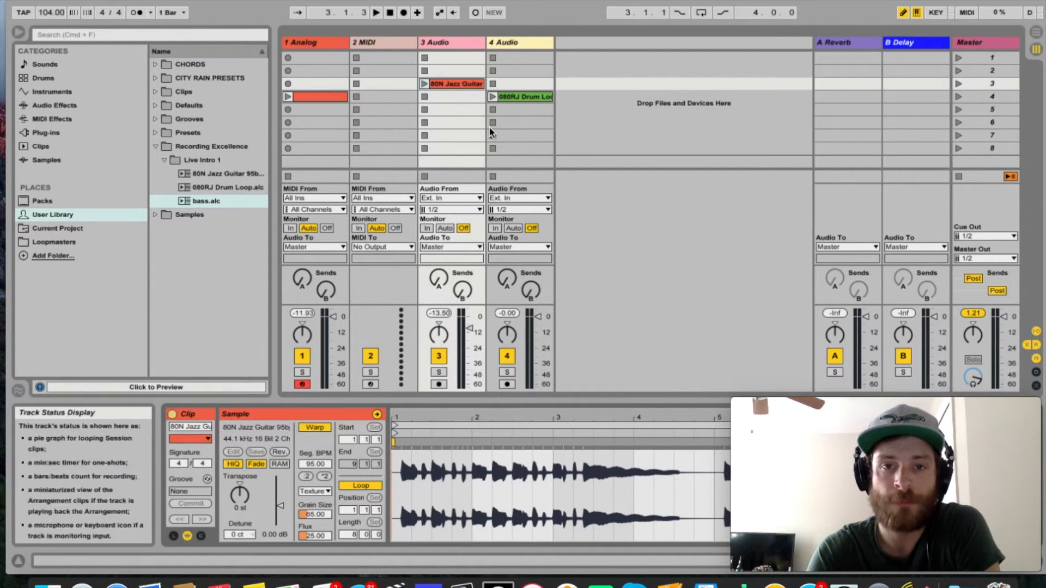
left_click(521, 97)
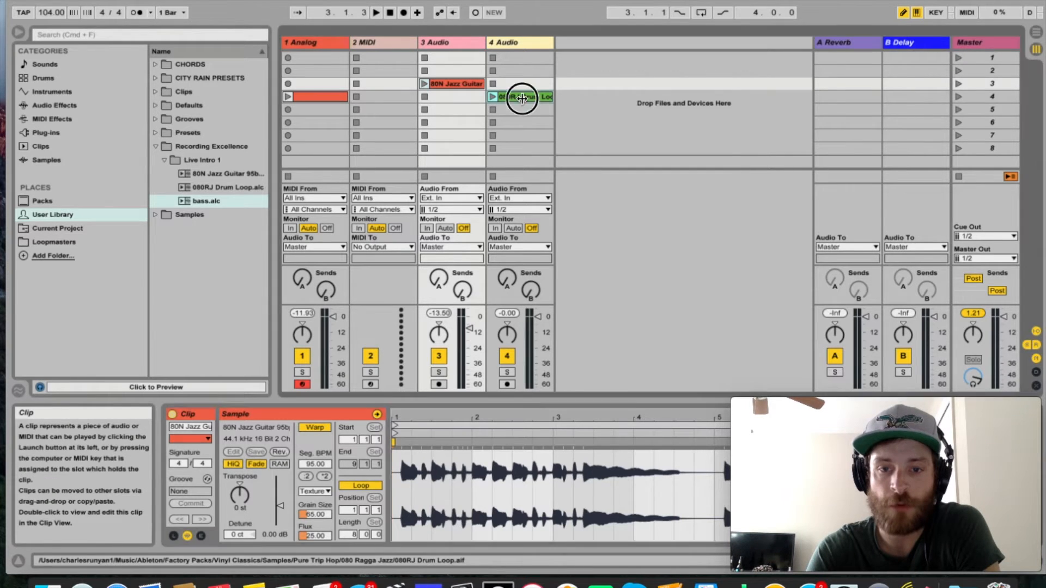
left_click(460, 84)
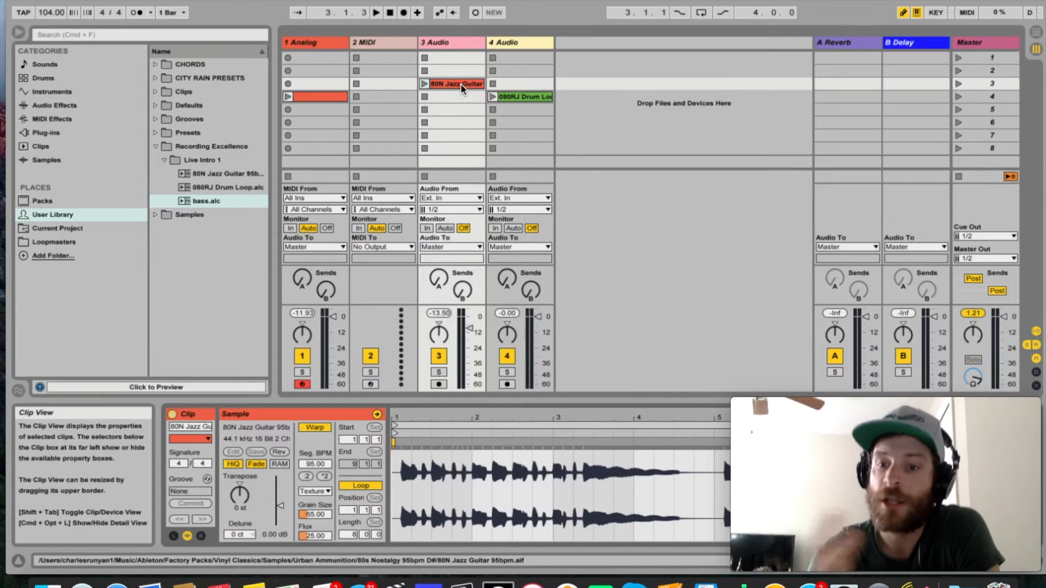
left_click(308, 98)
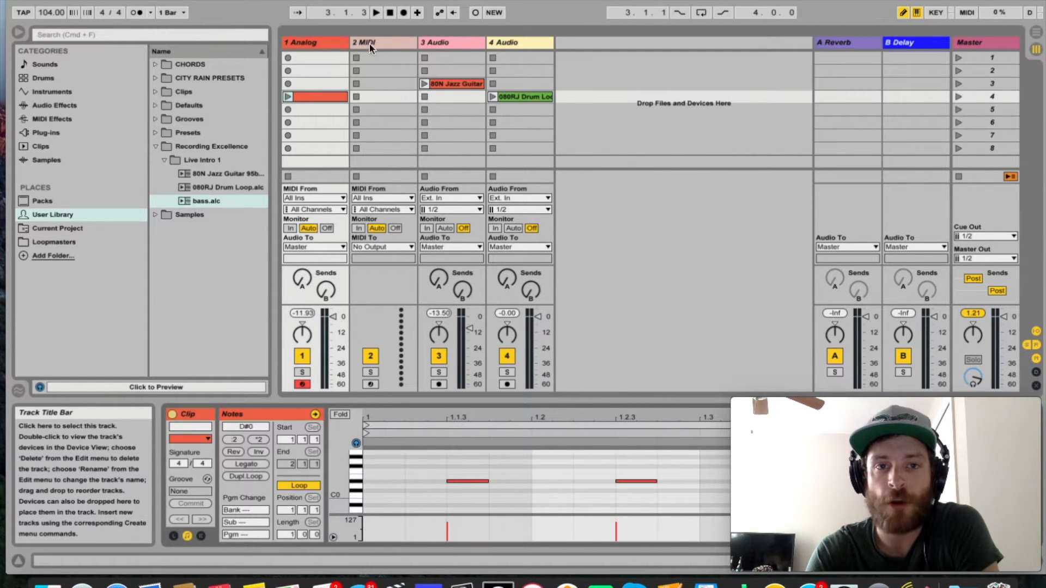
Inspect the Device View of 3 Audio, 4 Audio and 1 Analog, comparing the Analog instrument with the bass clip's notes.
left_click(449, 44)
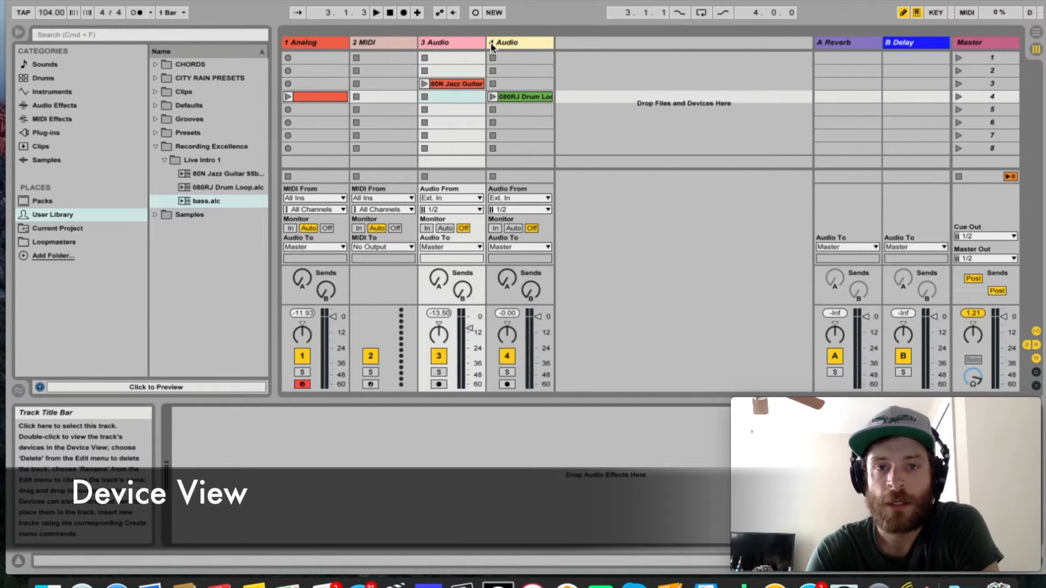
left_click(516, 45)
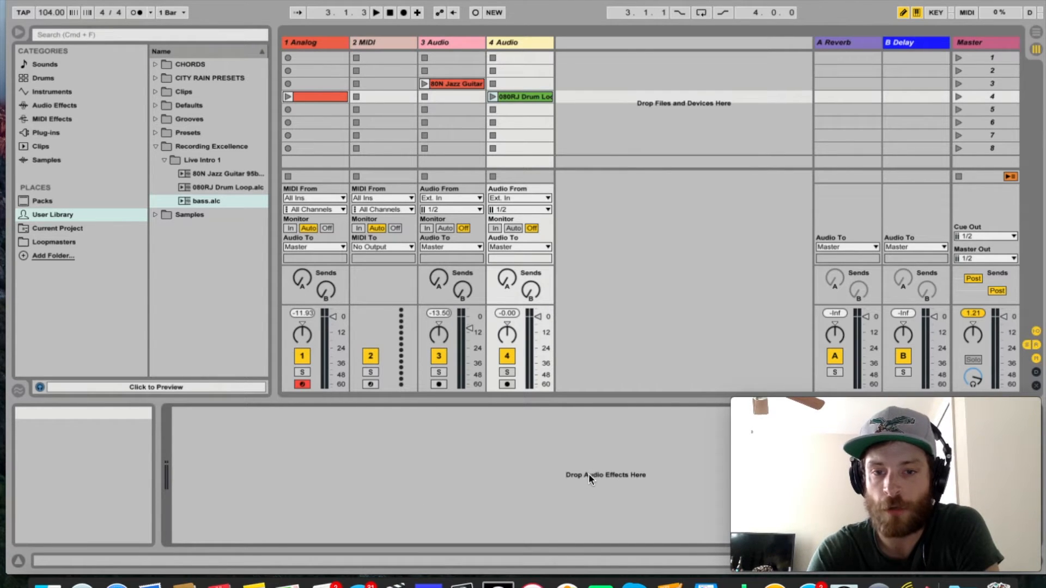
left_click(313, 44)
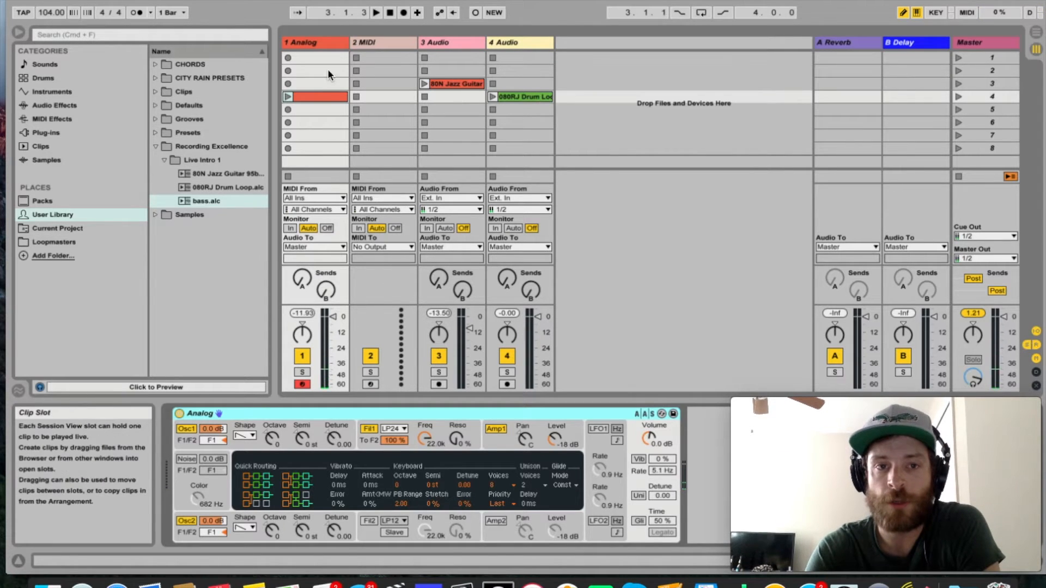
left_click(313, 96)
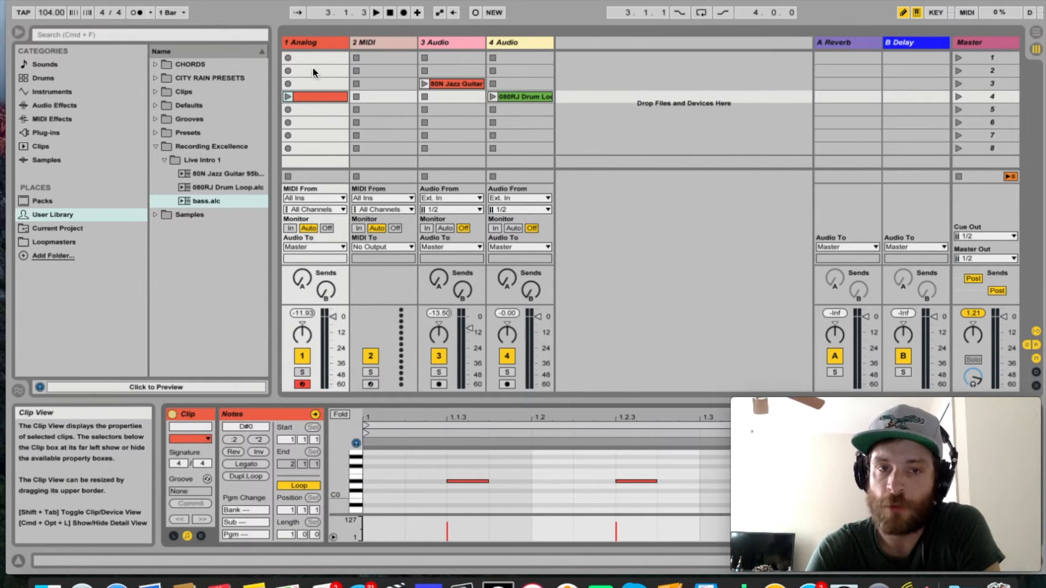
left_click(314, 42)
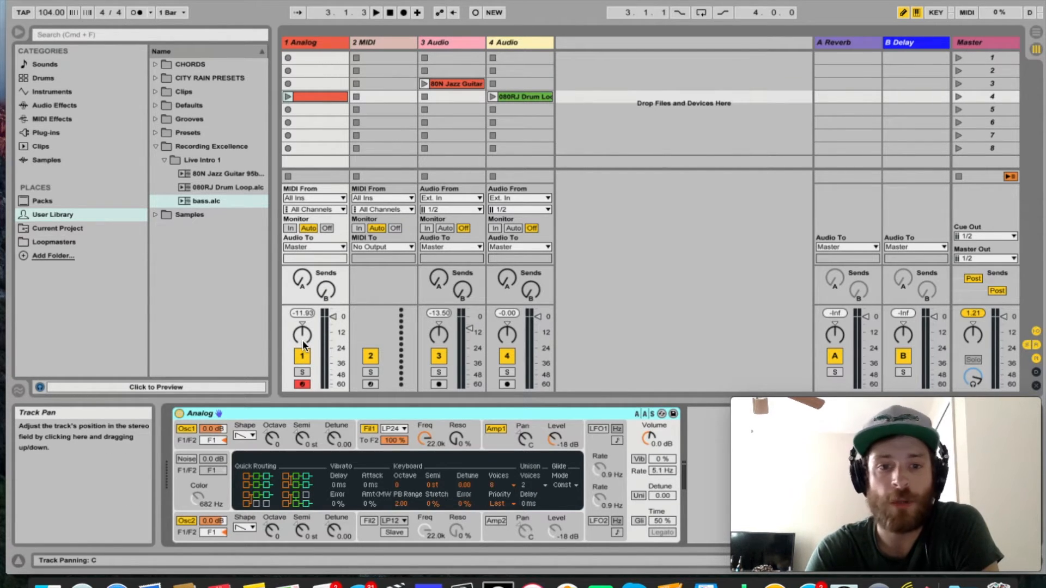
Mute and unmute the 1 Analog track, and try out its Send A and Send B controls.
left_click(303, 356)
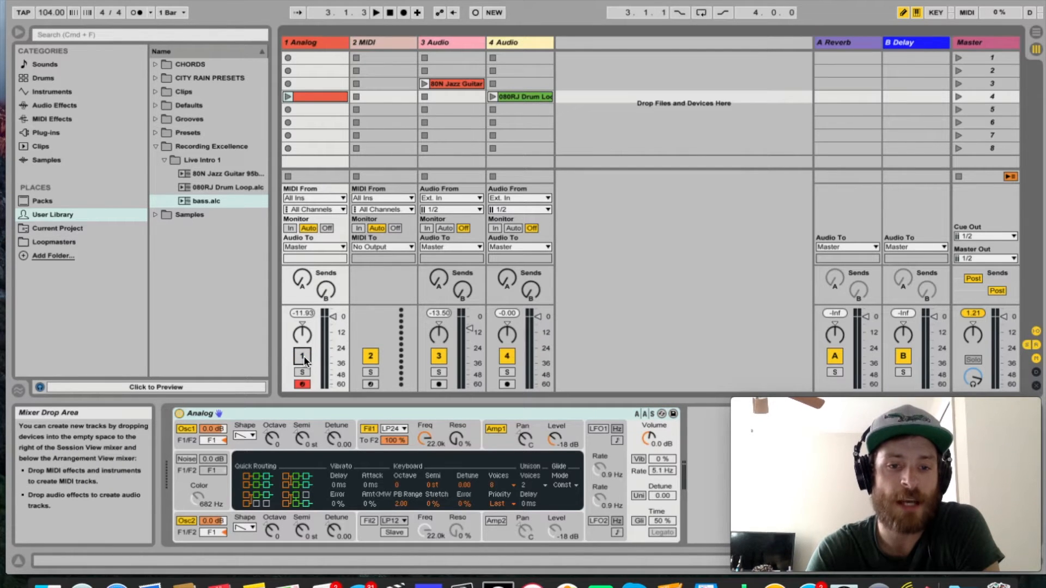
left_click(302, 356)
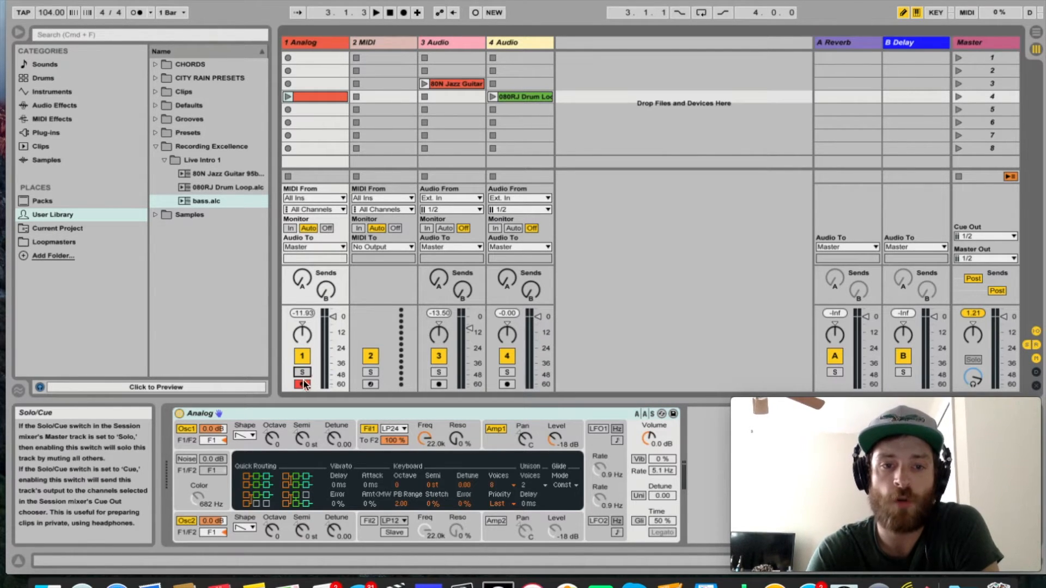
left_click_drag(302, 289, 302, 310)
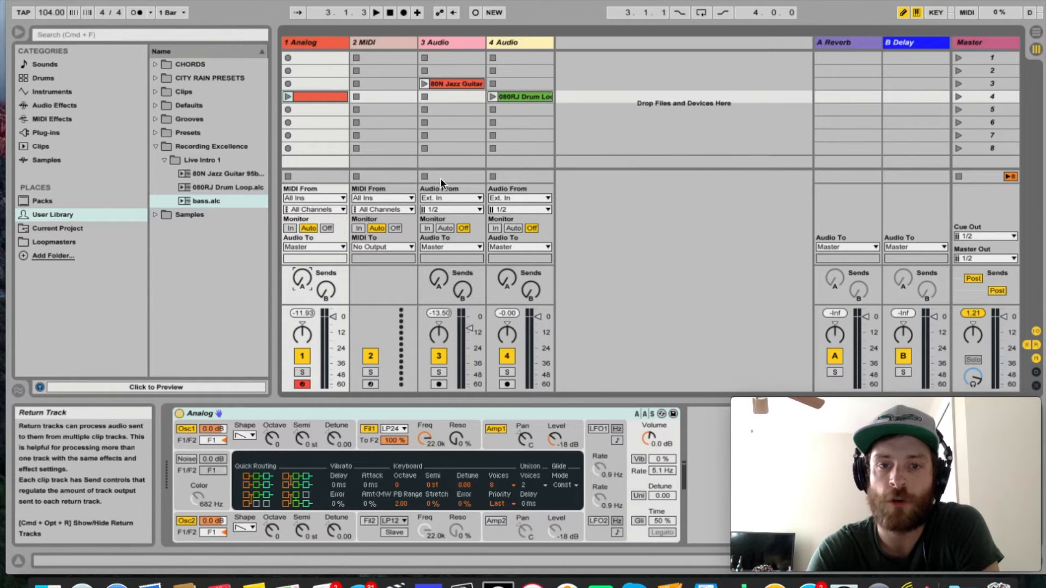
left_click(327, 292)
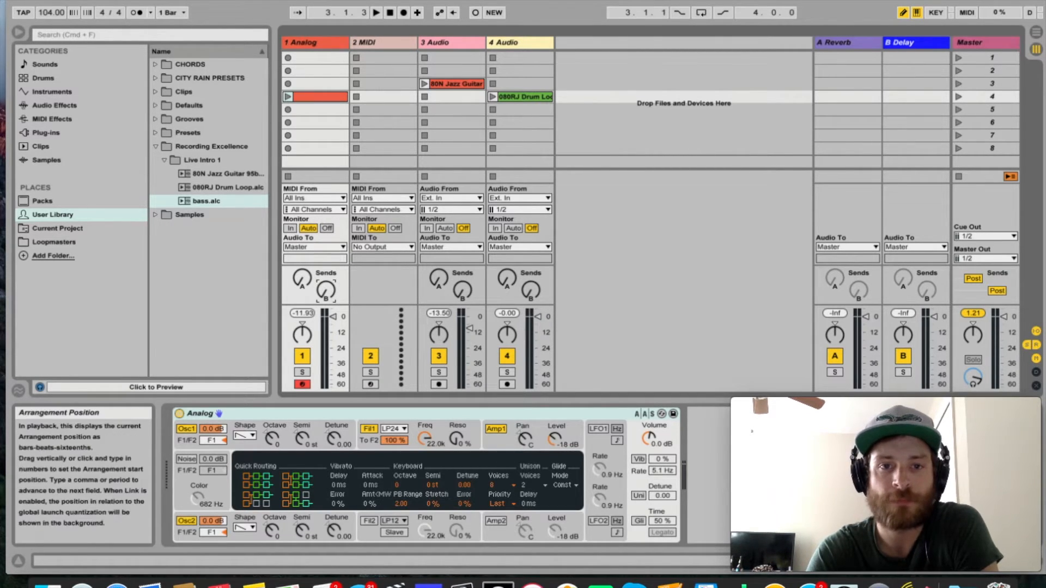
Launch the 80N Jazz Guitar clip, stop it, and launch it again.
left_click(423, 83)
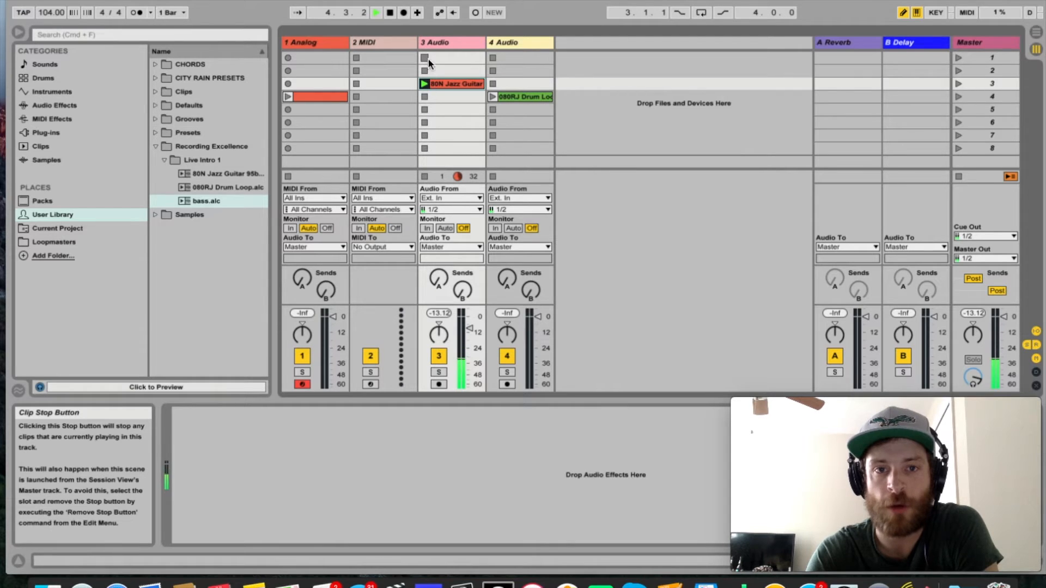
left_click(424, 176)
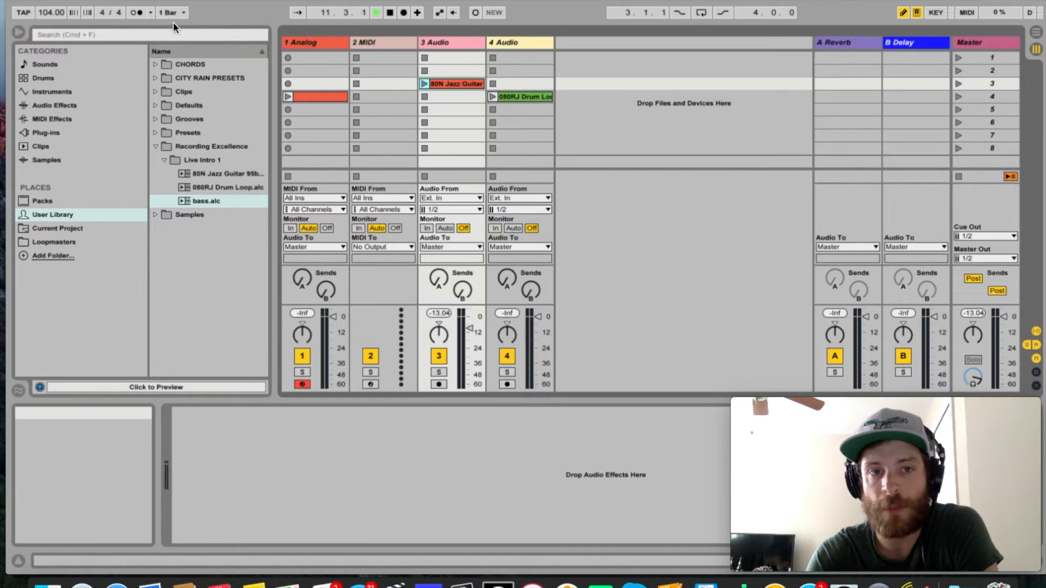
left_click(422, 84)
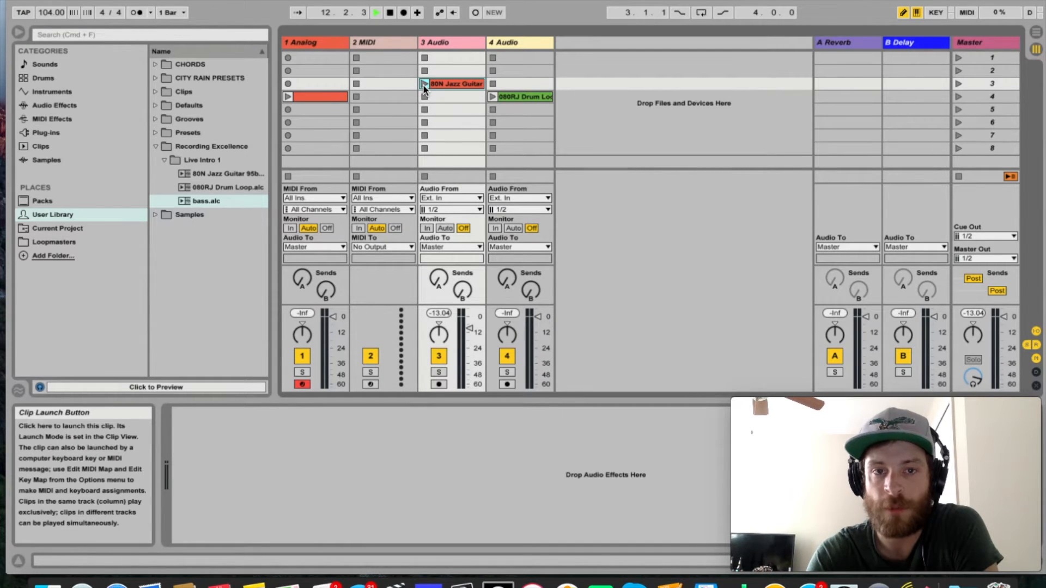
Turn on the metronome, and slow the tempo to 75 BPM before settling on 92 BPM.
left_click(136, 13)
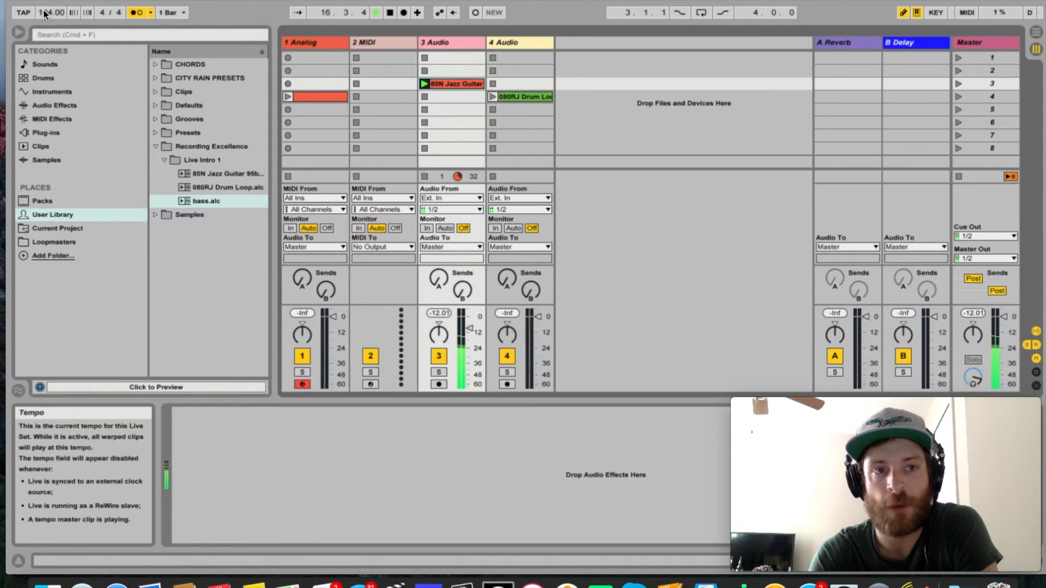
left_click_drag(51, 12, 51, 38)
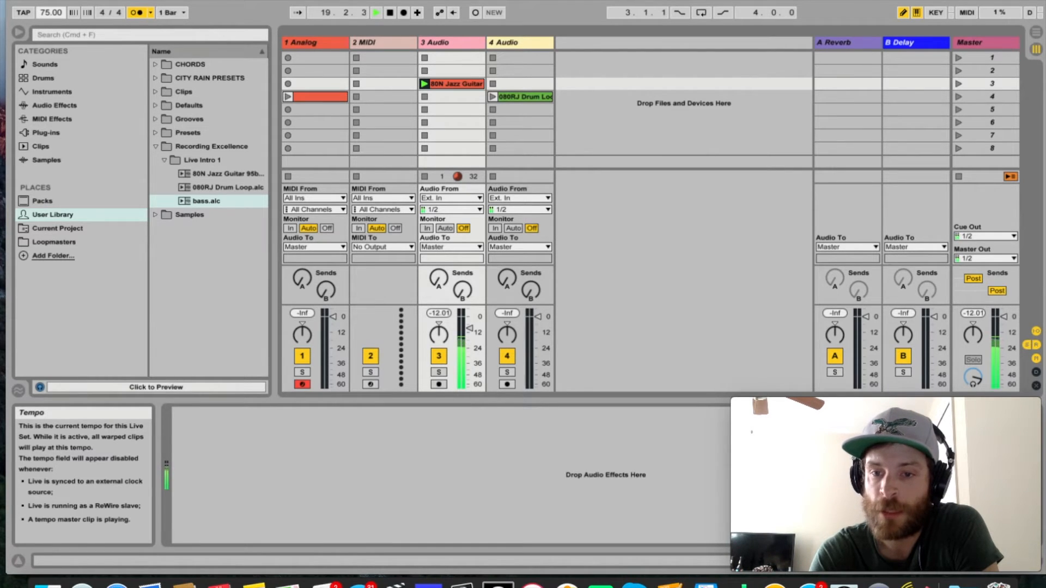
left_click_drag(52, 39, 51, 30)
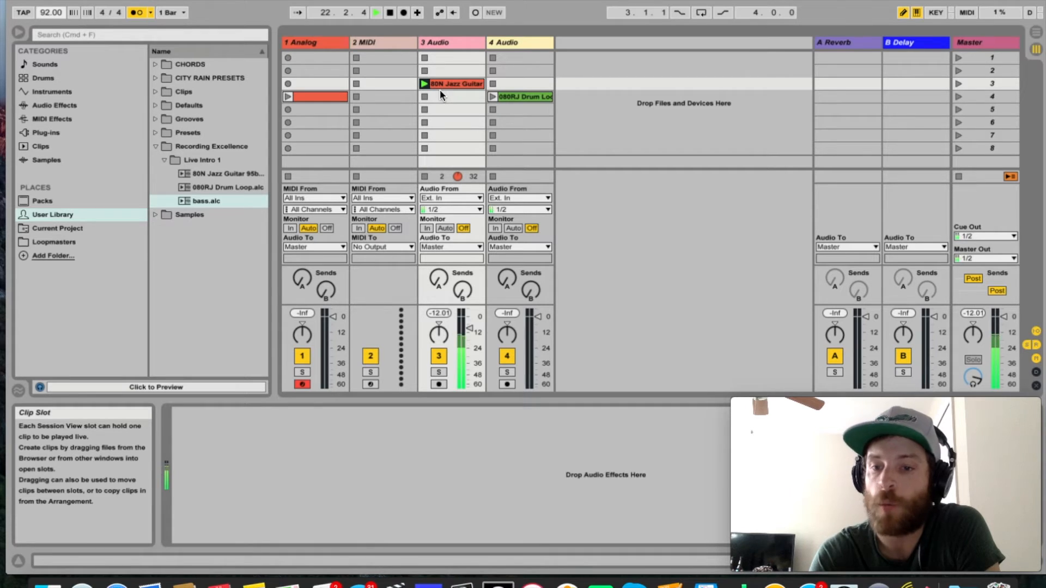
Move the drum loop clip into the slot below the jazz guitar on 3 Audio and launch it.
left_click_drag(517, 98, 457, 96)
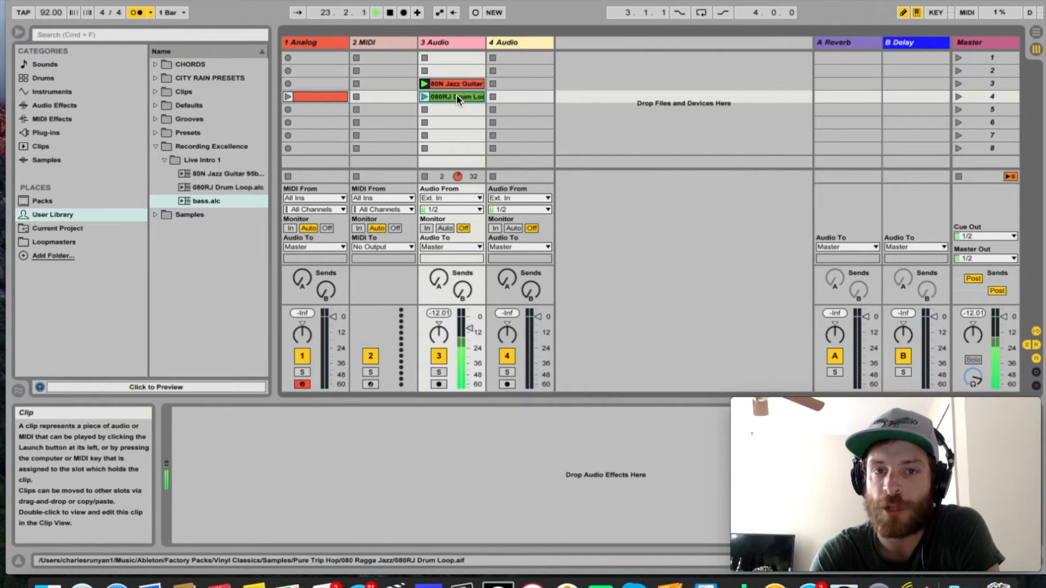
left_click(424, 97)
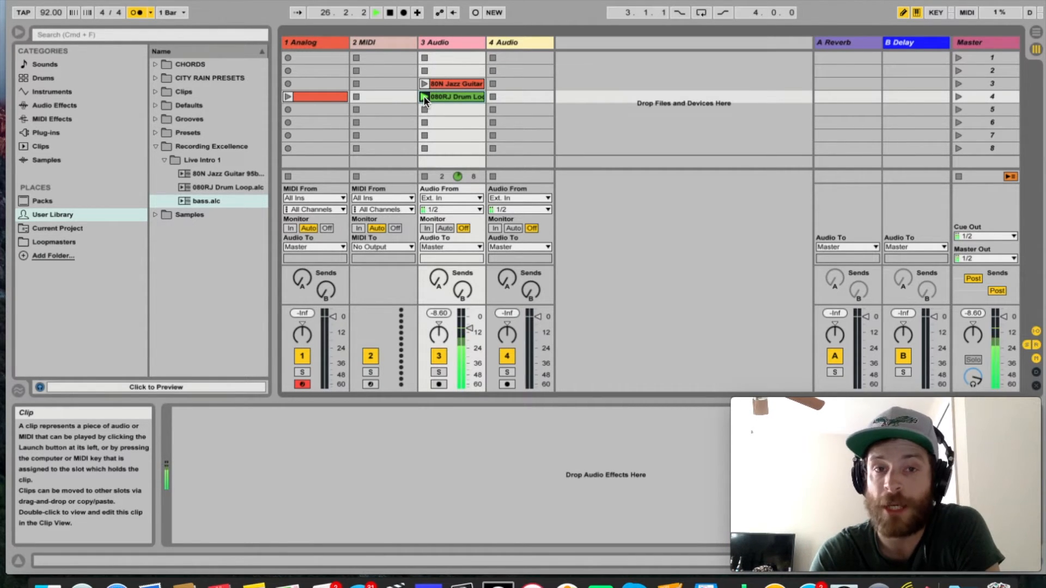
Move the drum loop to slot 3 of 4 Audio and launch the jazz guitar clip alongside it.
left_click_drag(443, 100, 511, 81)
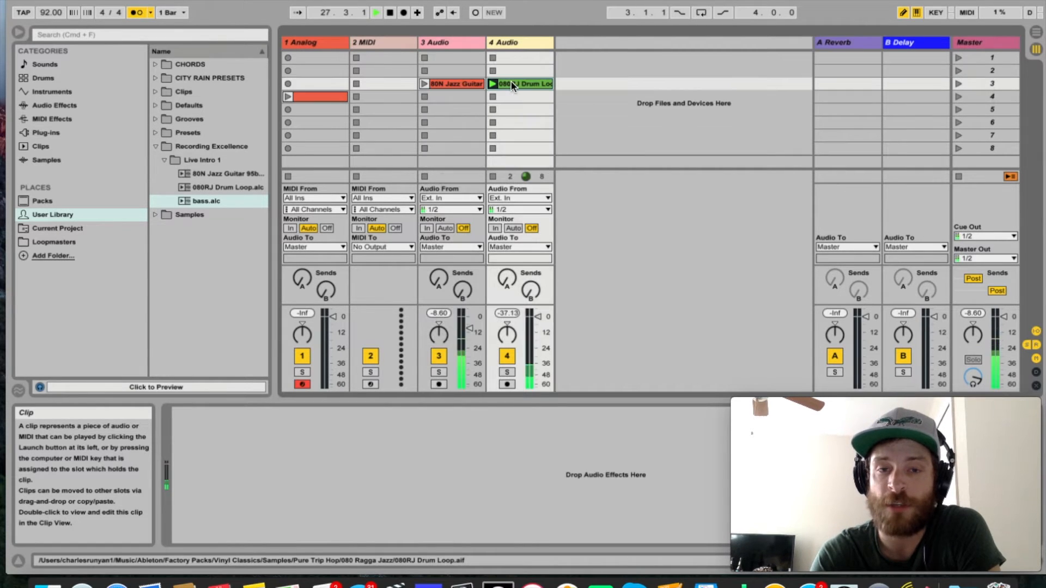
left_click(426, 84)
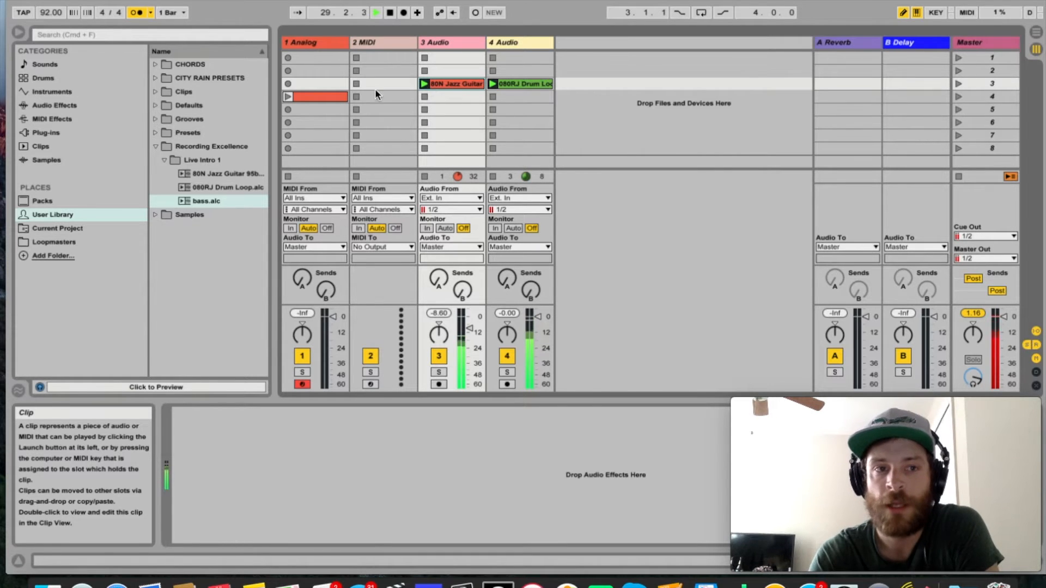
Experiment with the tempo while both clips play, ending at 96 BPM.
left_click(53, 14)
type("70")
key("Return")
mouse_move(52, 14)
left_mouse_down()
mouse_move(52, 2)
mouse_move(53, 23)
left_mouse_up()
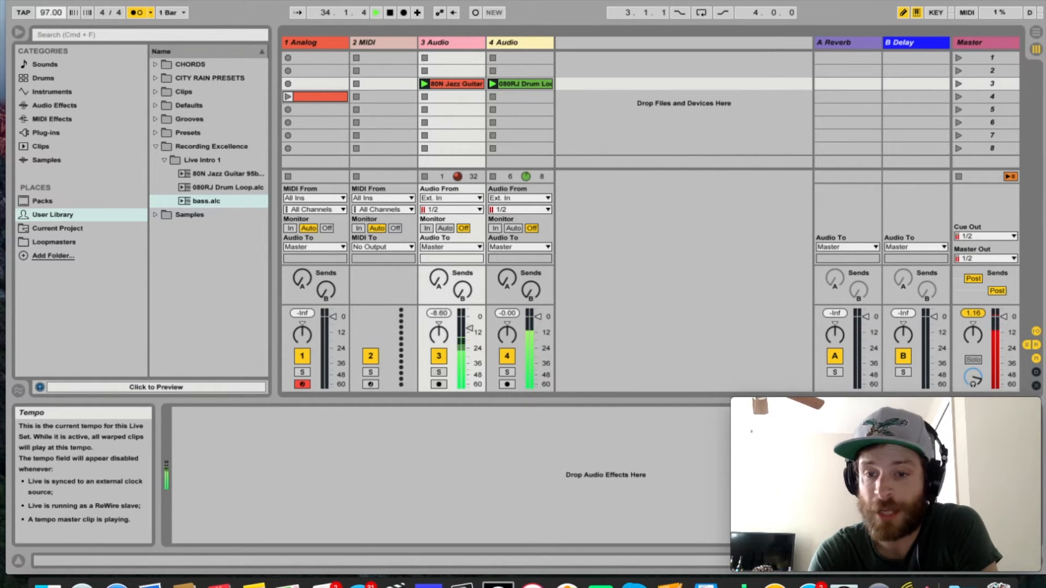
left_click_drag(53, 12, 53, 14)
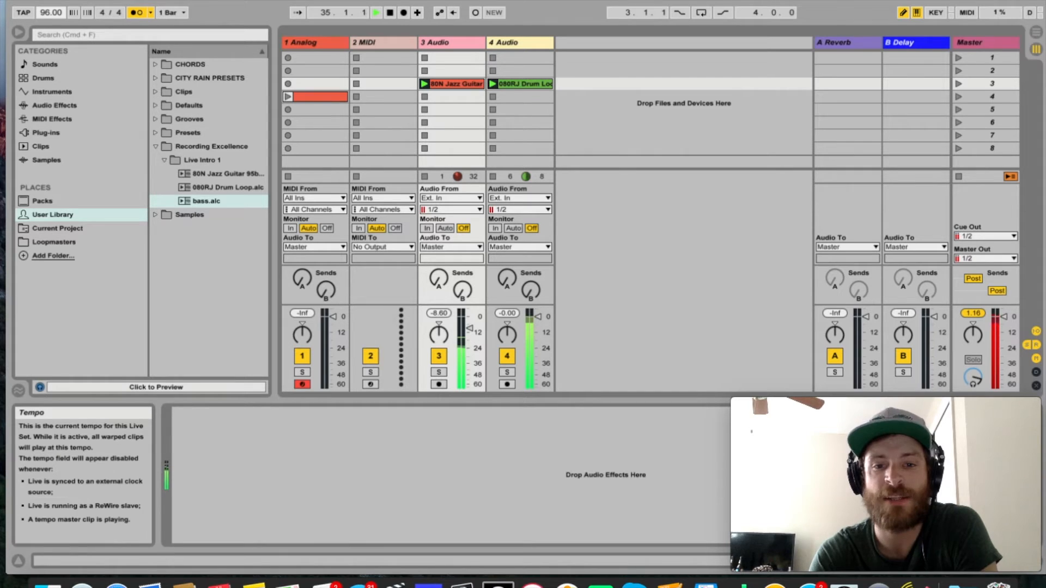
Set the tempo to about 149 BPM with Tap Tempo, and stop all clips.
left_click(22, 12)
left_click(22, 12)
left_click(22, 12)
left_click(22, 12)
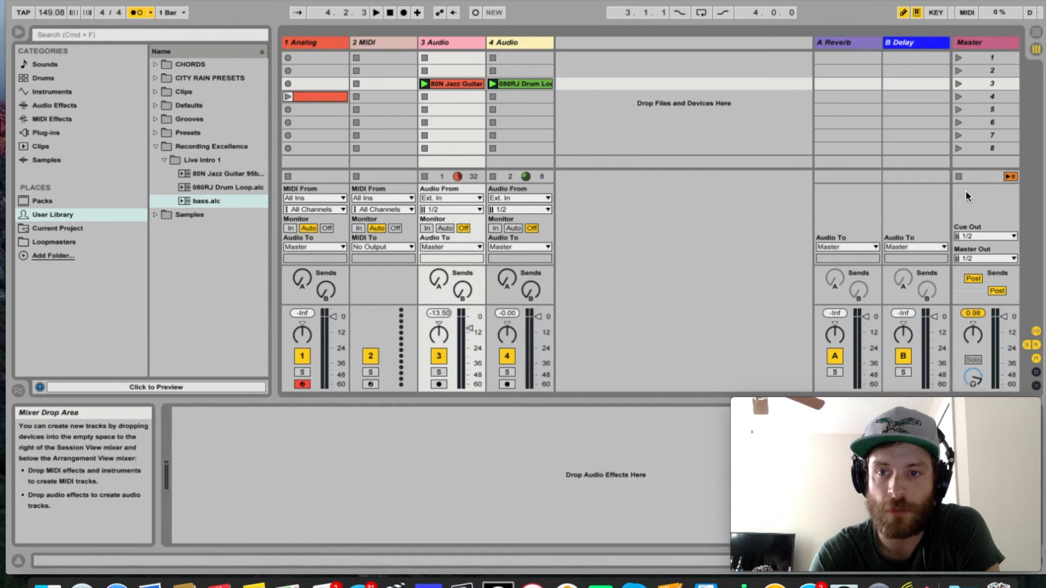
left_click(959, 177)
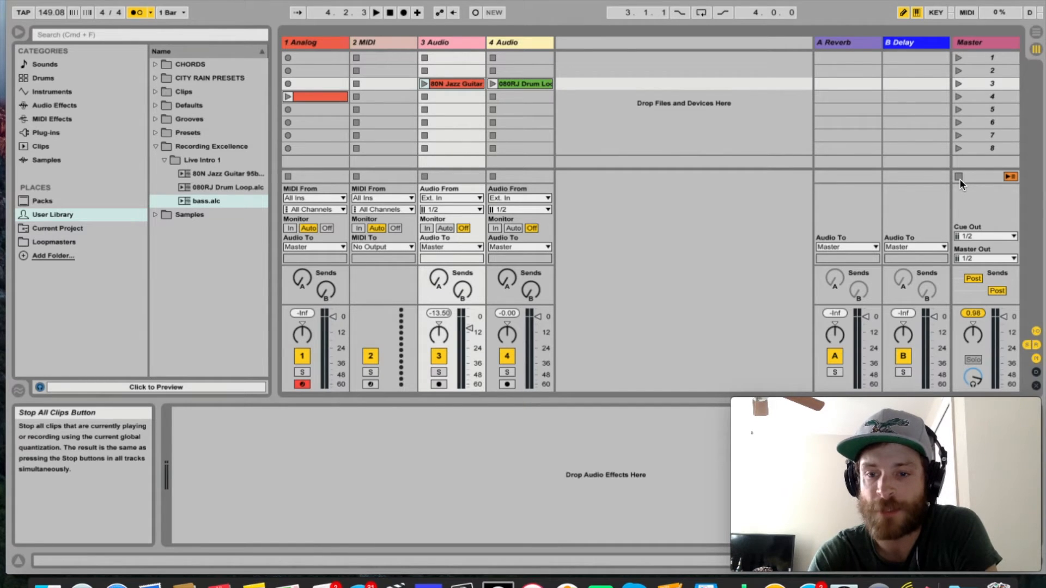
Start playback, launch the jazz guitar and drum loop clips together, and stop all clips.
key("space")
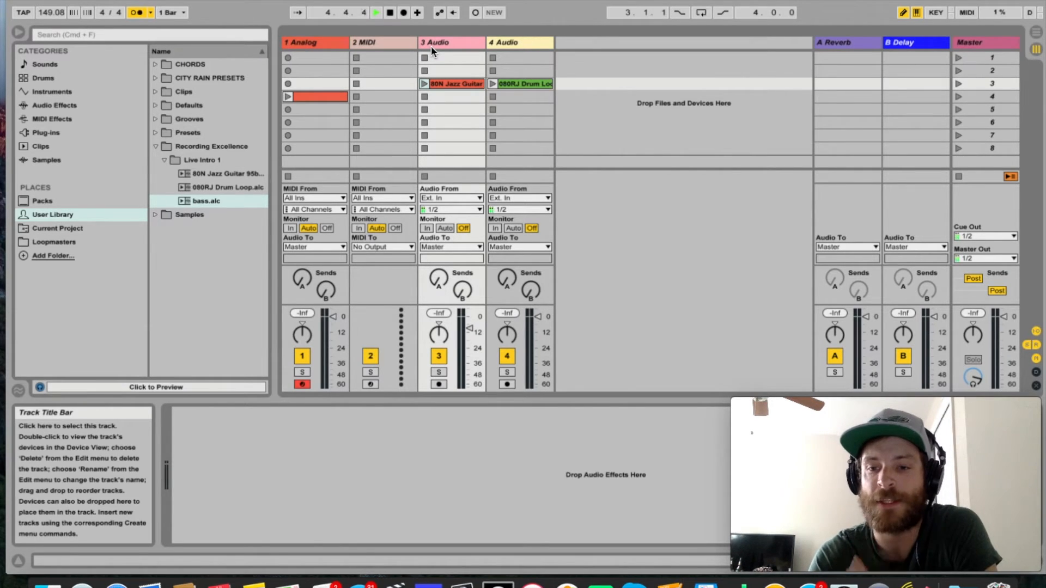
left_click(423, 83)
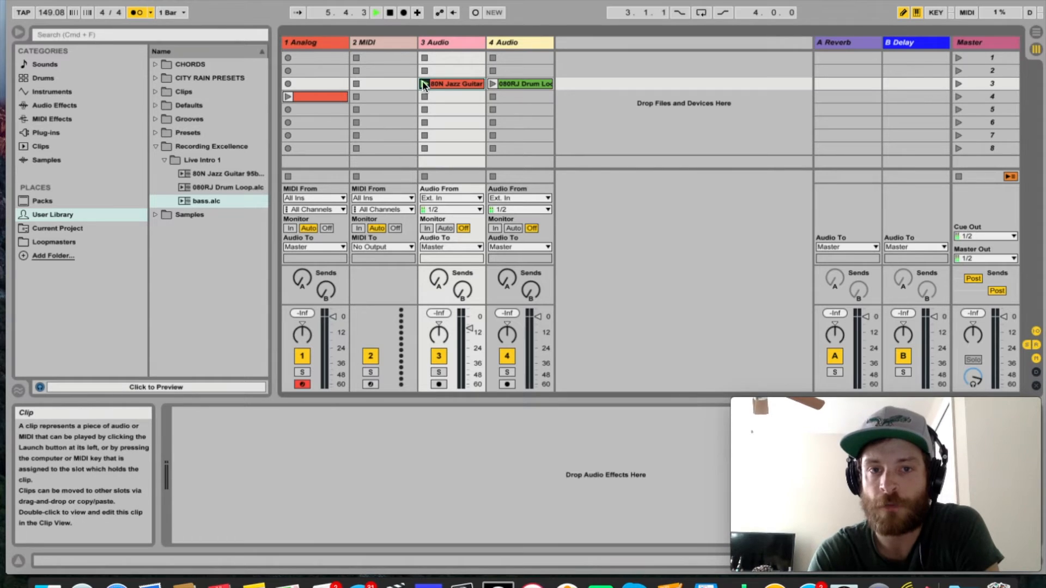
left_click(492, 83)
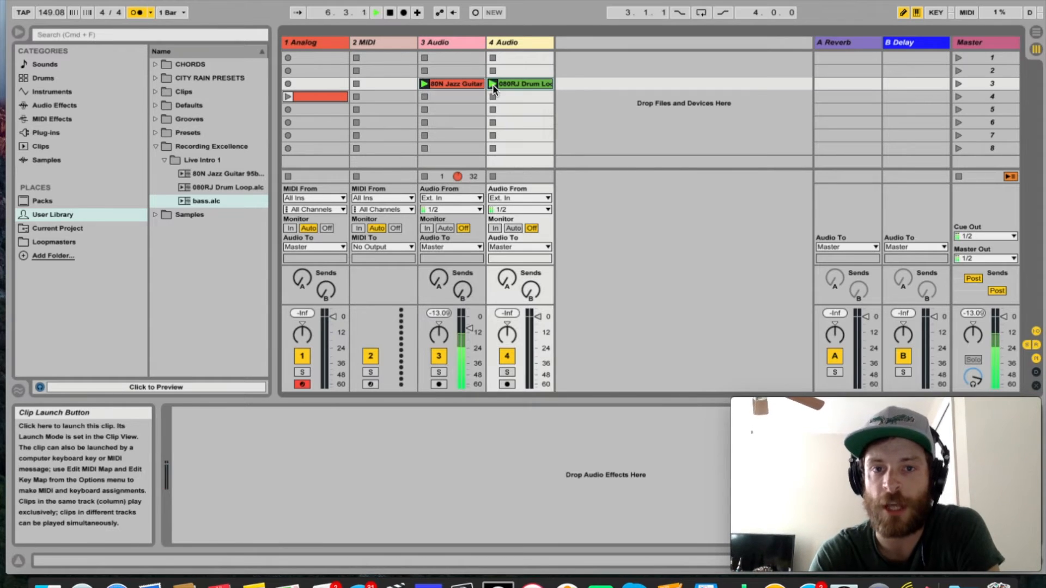
left_click(958, 176)
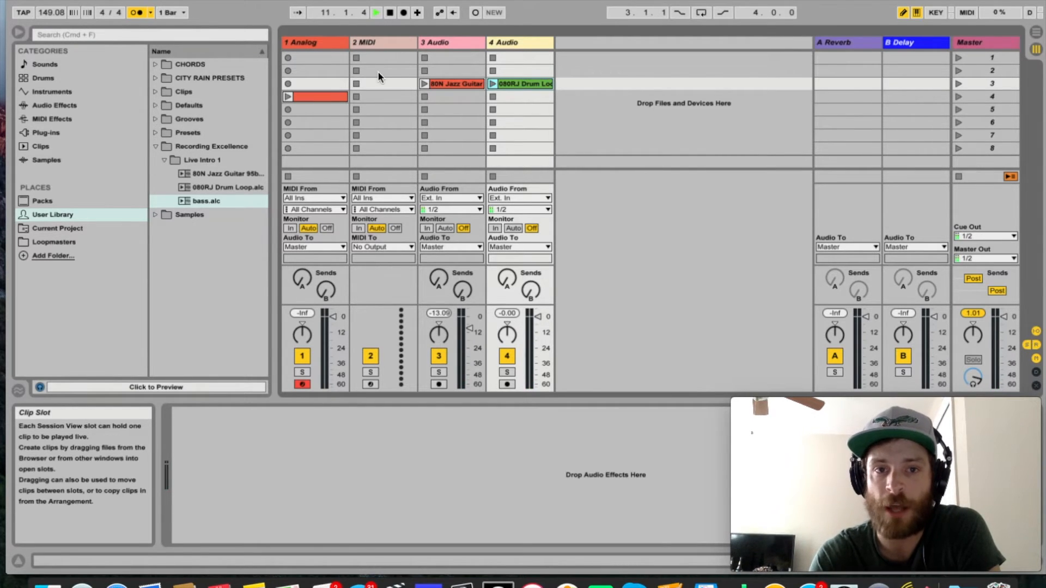
Launch the jazz guitar clip, start and stop the drum loop against it, and stop playback and all clips.
left_click(424, 83)
left_click(492, 84)
left_click(492, 97)
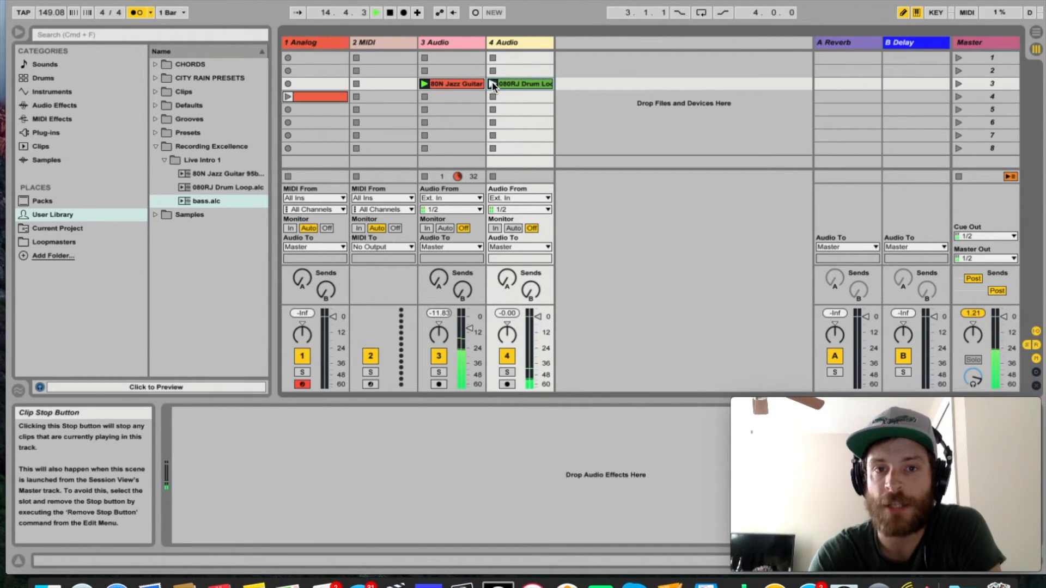
left_click(492, 84)
left_click(492, 98)
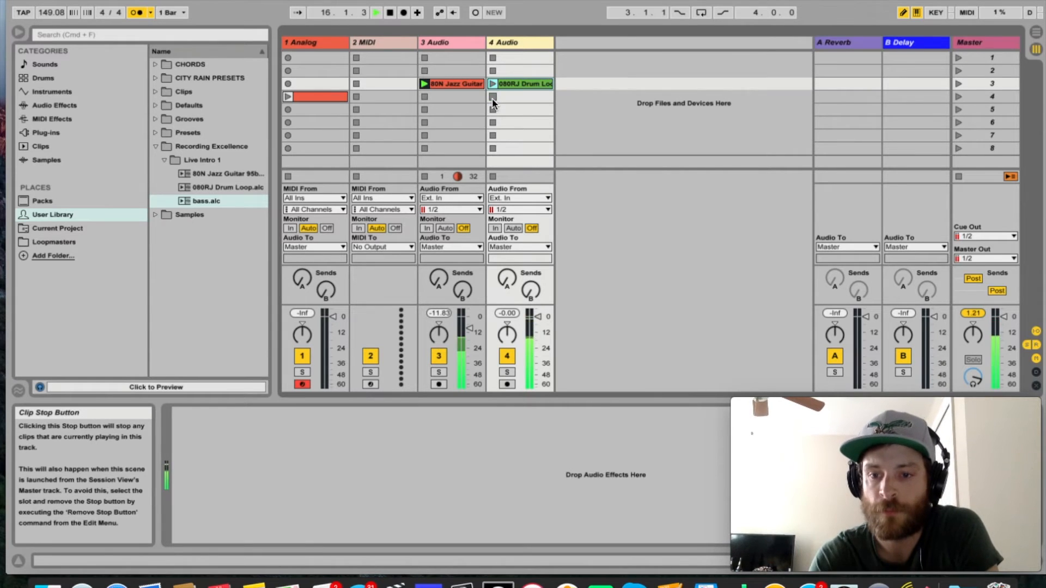
key("space")
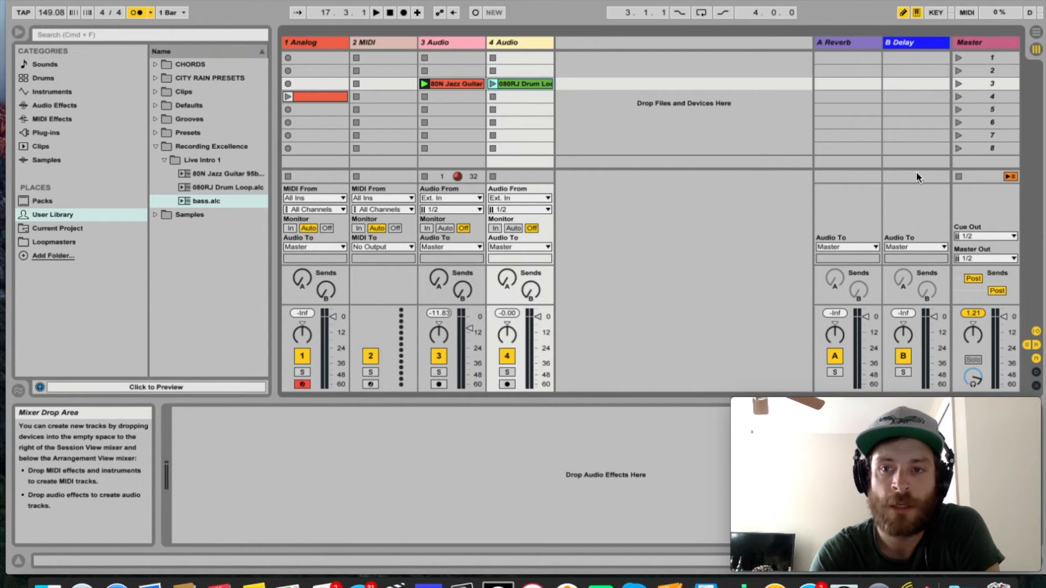
left_click(959, 176)
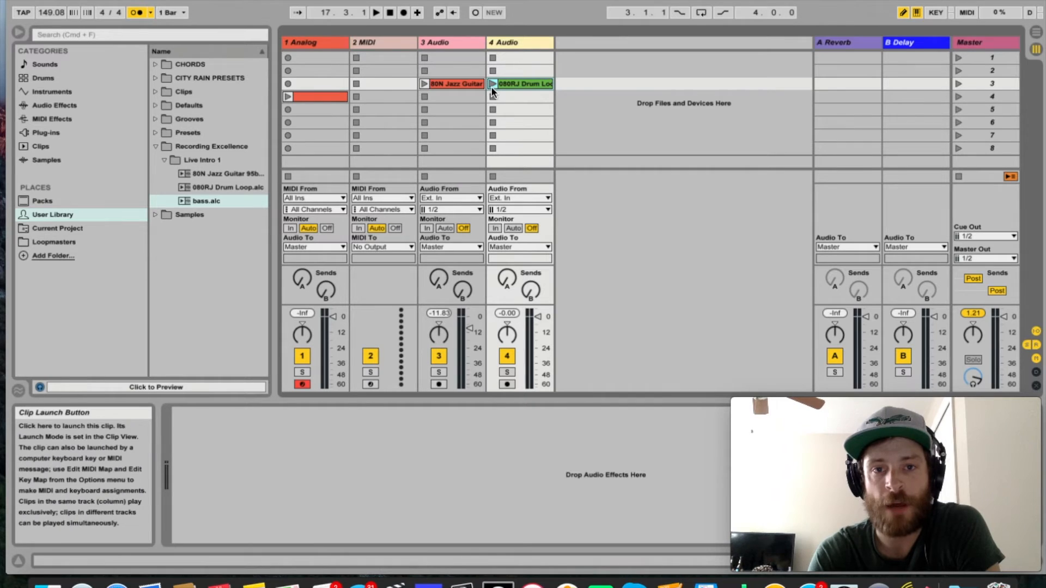
Move the drum loop to slot 1 of 4 Audio and launch it at a tempo of 115 BPM.
left_click_drag(509, 84, 510, 59)
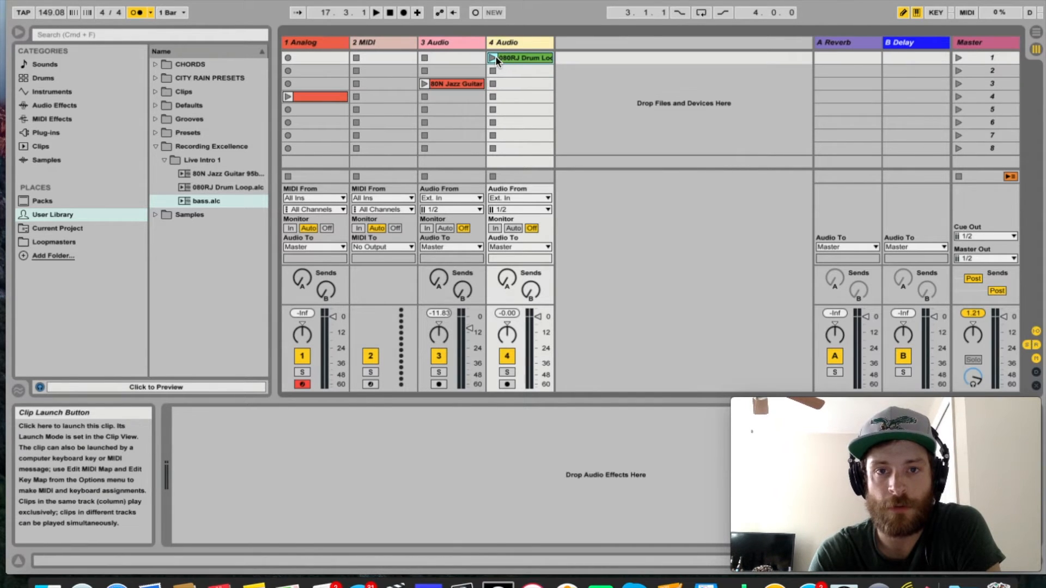
left_click_drag(47, 13, 47, 23)
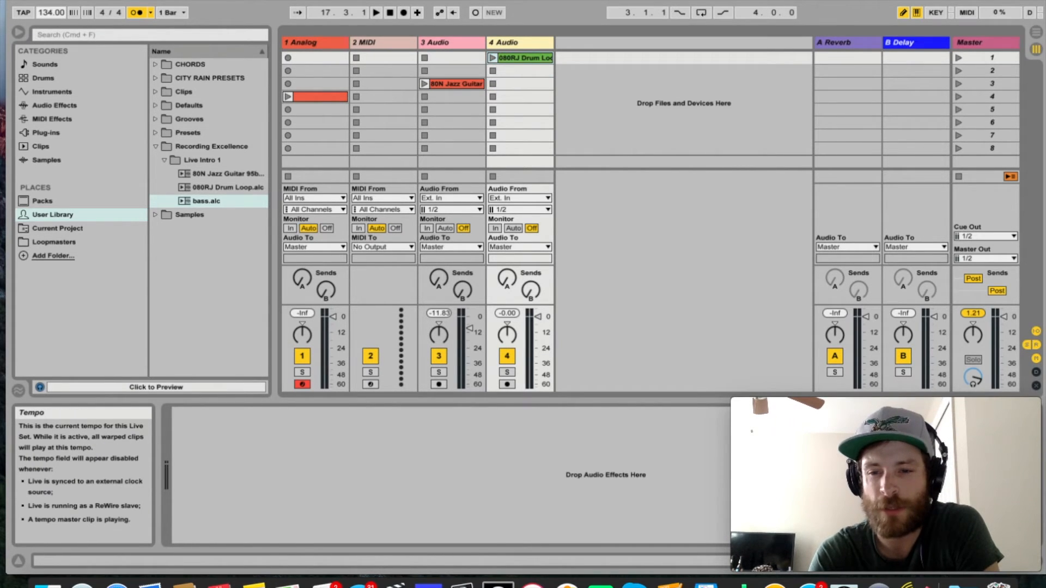
left_click(492, 57)
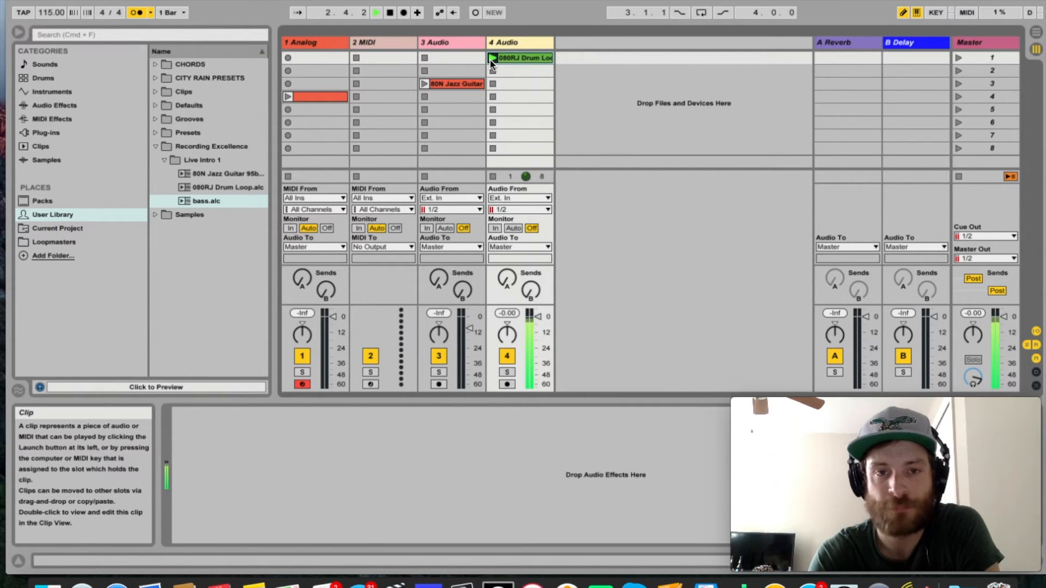
Move the jazz guitar clip to slot 1 of 3 Audio, play it together with the 1 Analog clip, and stop all clips.
left_click_drag(456, 84, 453, 57)
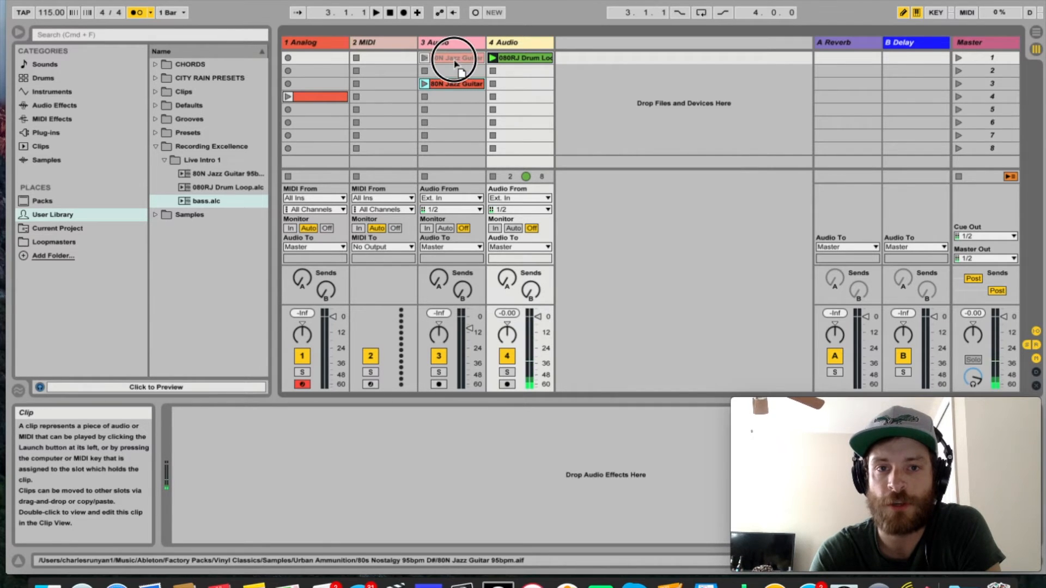
left_click(424, 58)
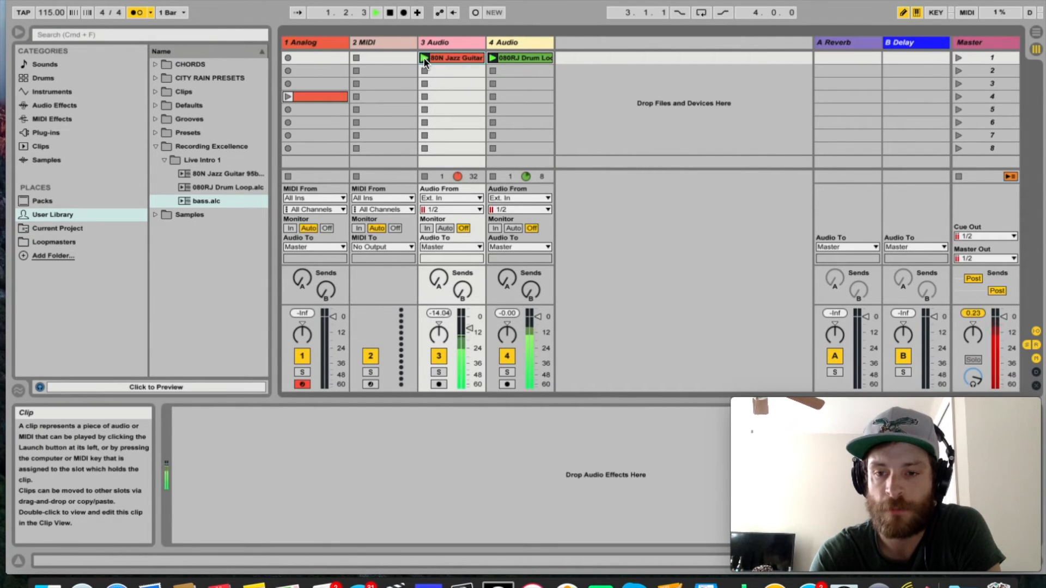
left_click(288, 97)
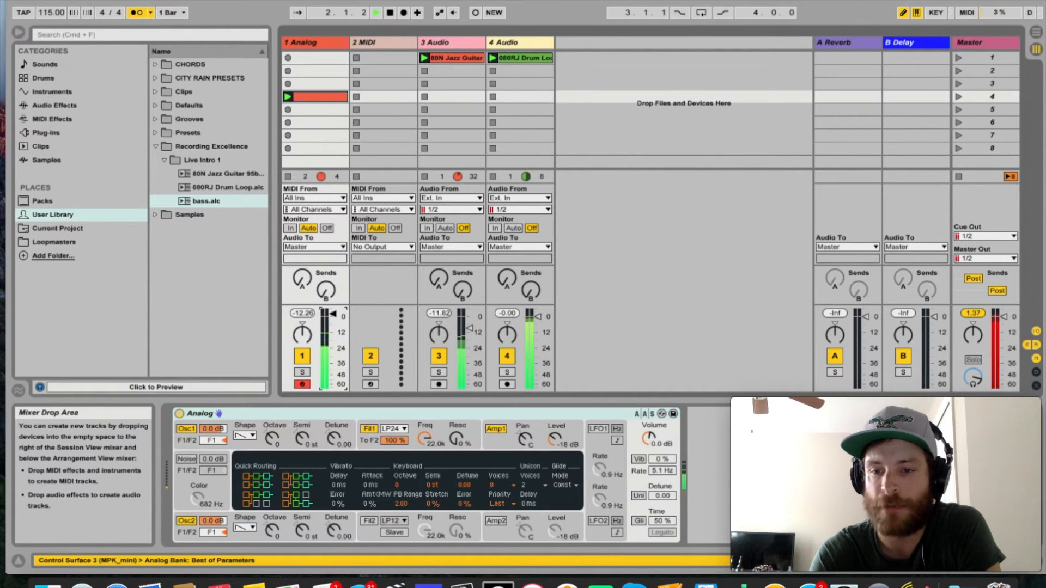
key("space")
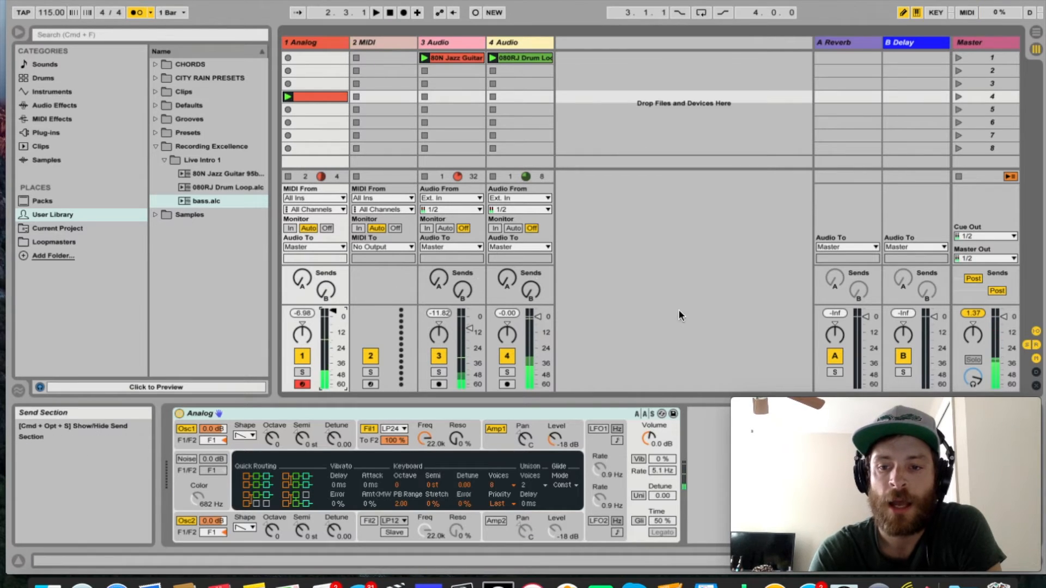
left_click(959, 177)
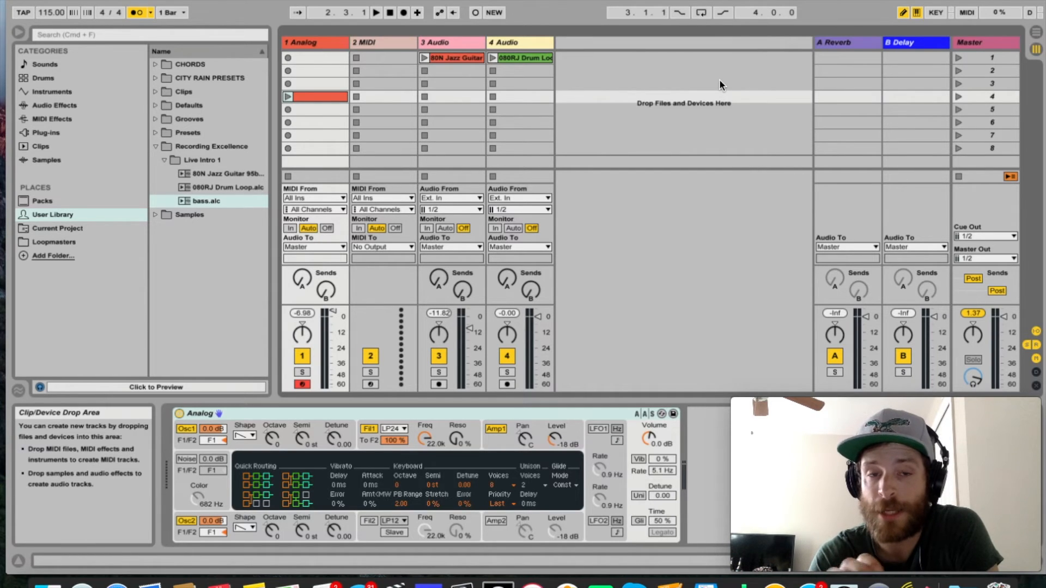
Build scene 2 by moving the 1 Analog clip to slot 2 and copying the jazz guitar and drum loop clips there.
left_click_drag(327, 97, 326, 70)
left_click_drag(457, 57, 516, 69)
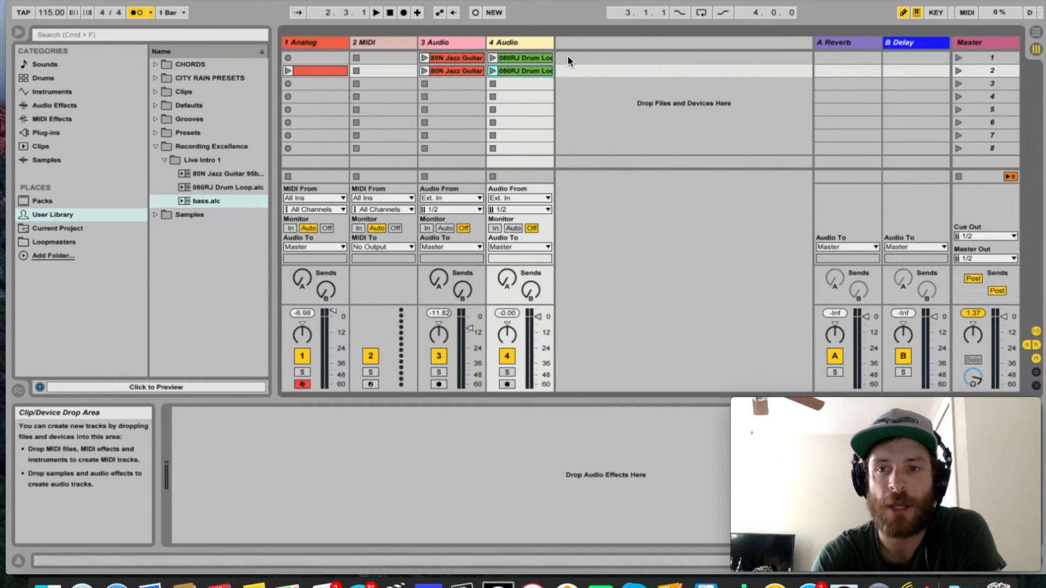
Launch scene 1, set the tempo to 104 BPM, and switch to scene 2 and back to scene 1.
left_click(958, 57)
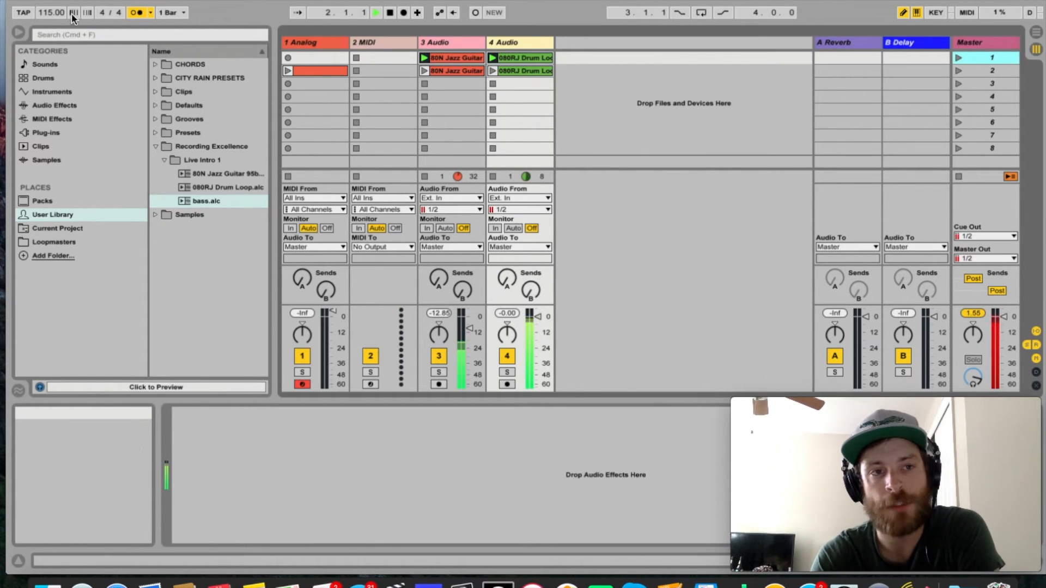
left_click(51, 13)
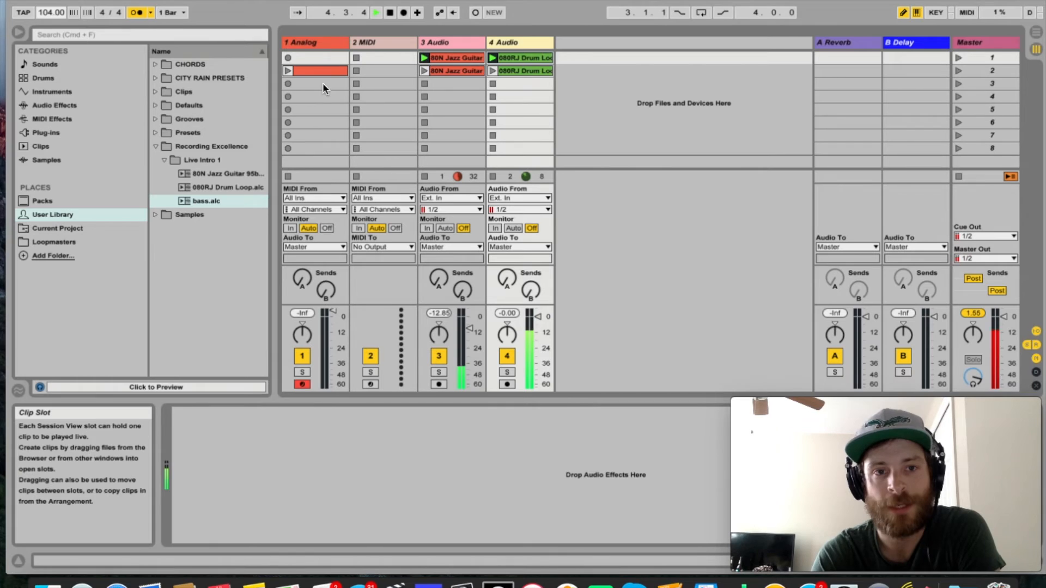
left_click(957, 70)
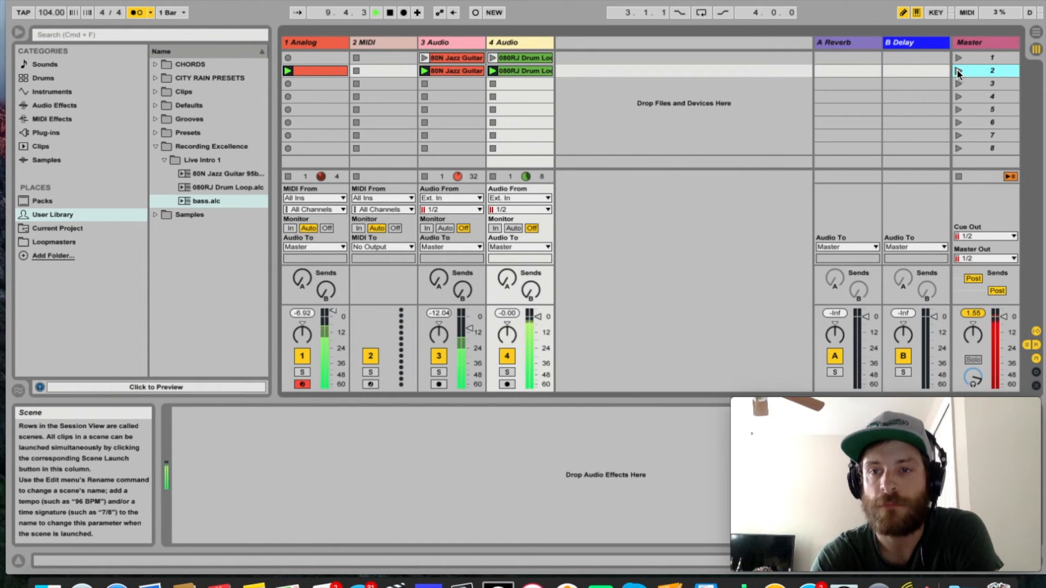
left_click(959, 59)
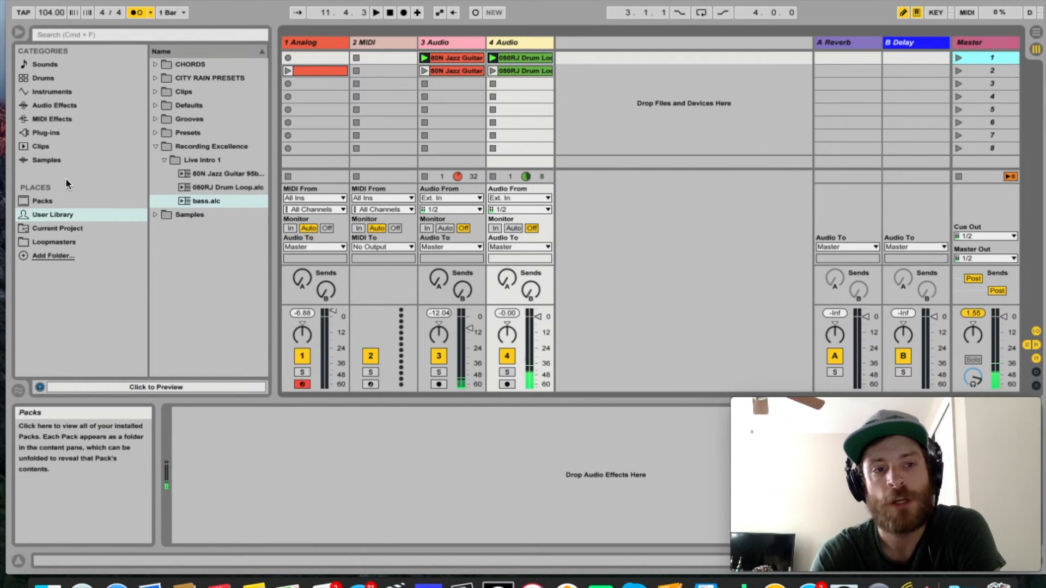
Build scene 3 by loading the AJ Drums 99bpm clip into 4 Audio and copying the jazz guitar clip into 3 Audio.
left_click(41, 146)
scroll(231, 297, "down", 5)
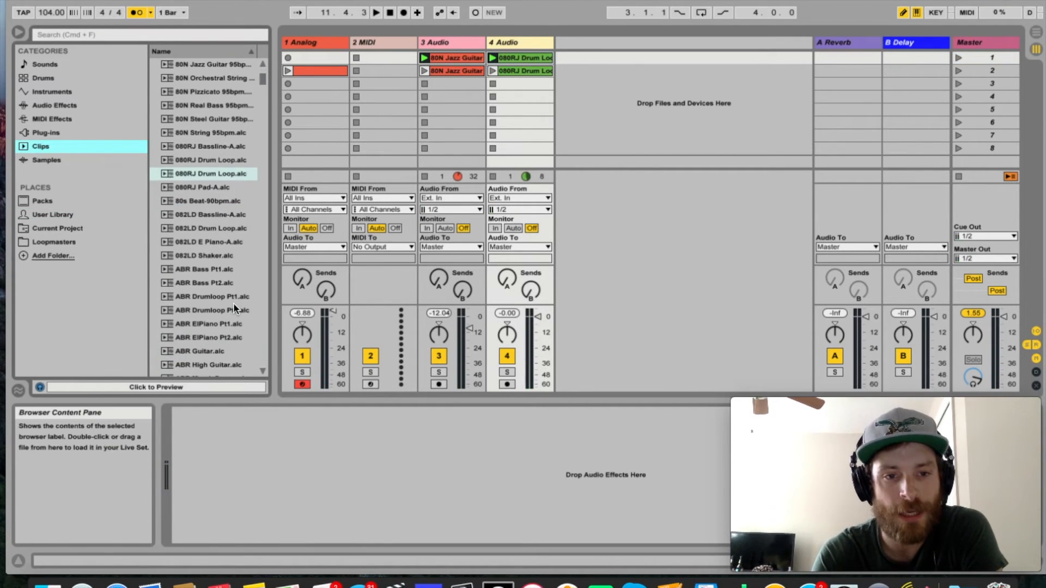
scroll(226, 185, "down", 7)
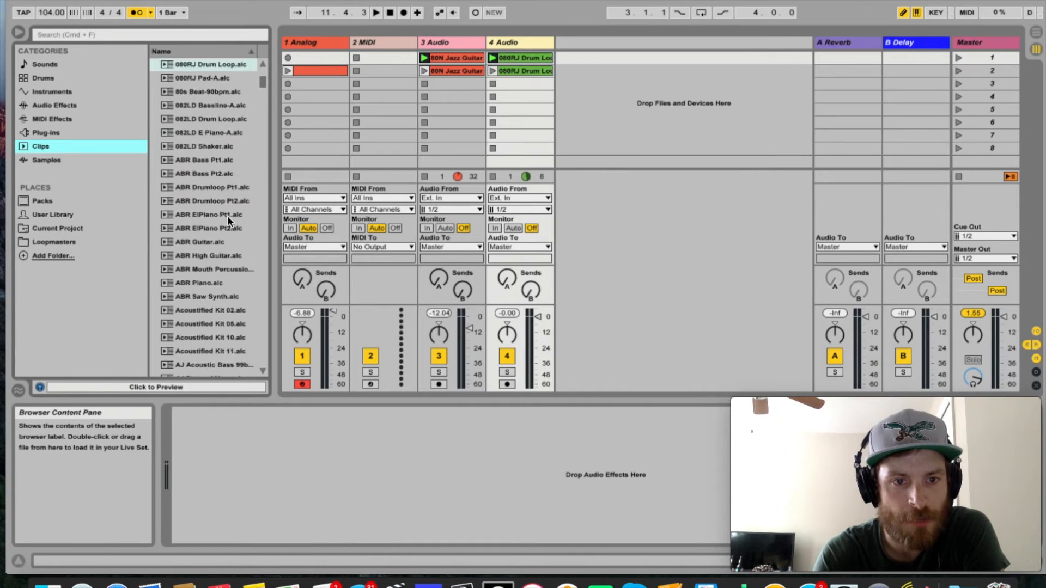
left_click(227, 333)
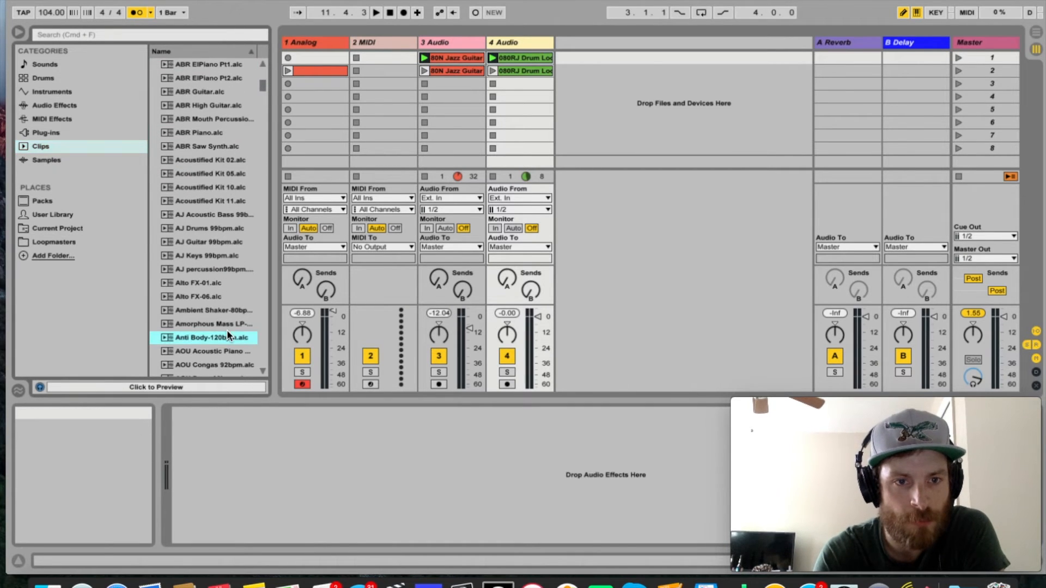
left_click_drag(208, 229, 520, 84)
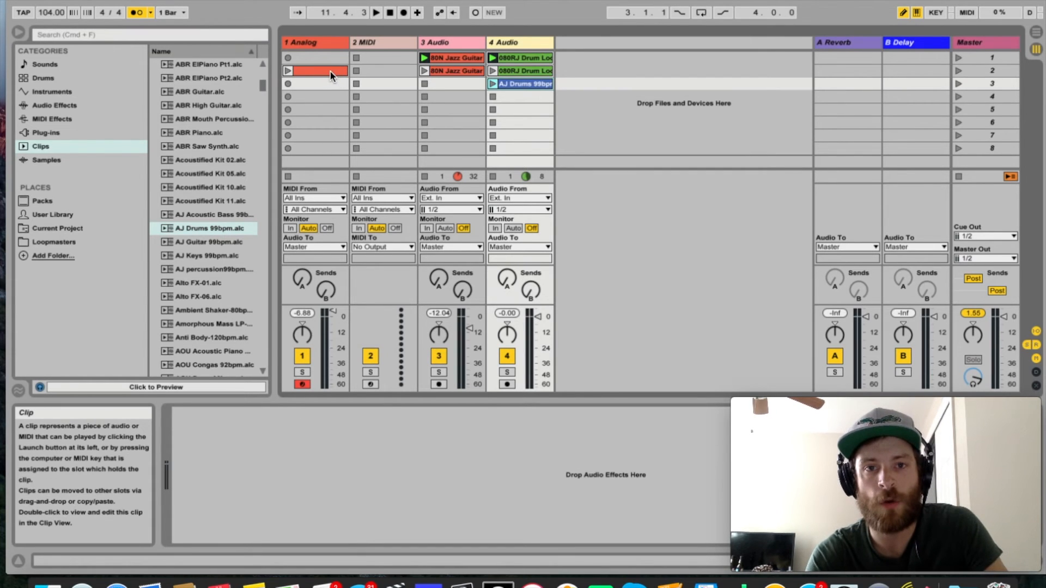
left_click_drag(459, 72, 460, 83)
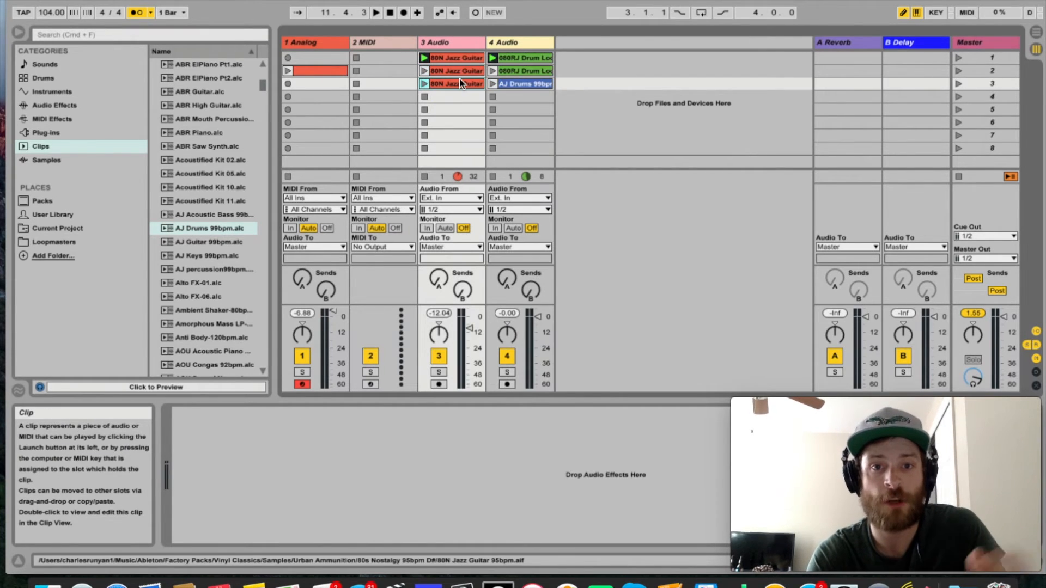
Launch scenes 1, 2 and 3 in turn, return to scene 2, and launch scene 3 again.
left_click(957, 60)
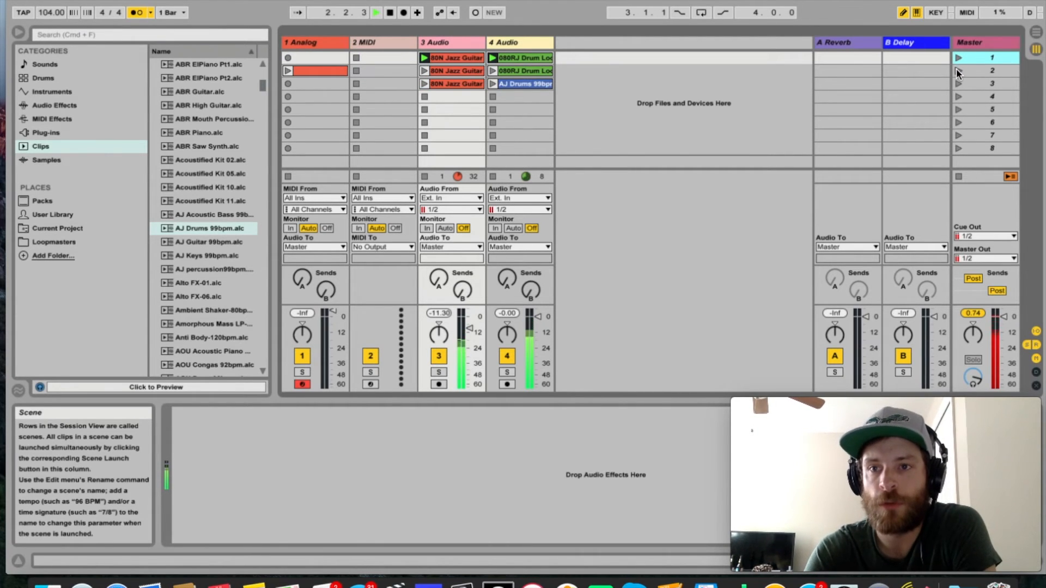
left_click(957, 69)
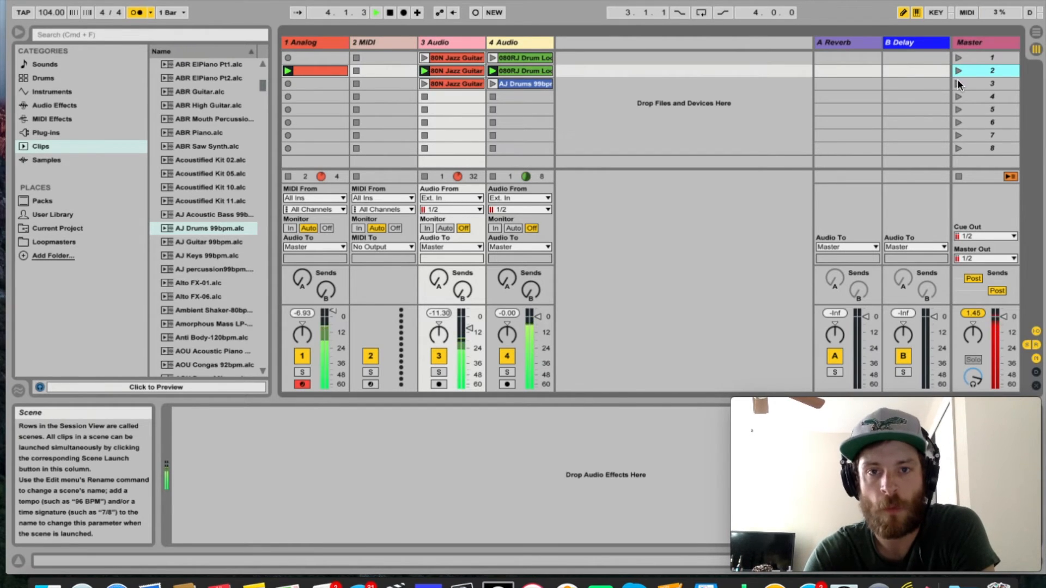
left_click(958, 84)
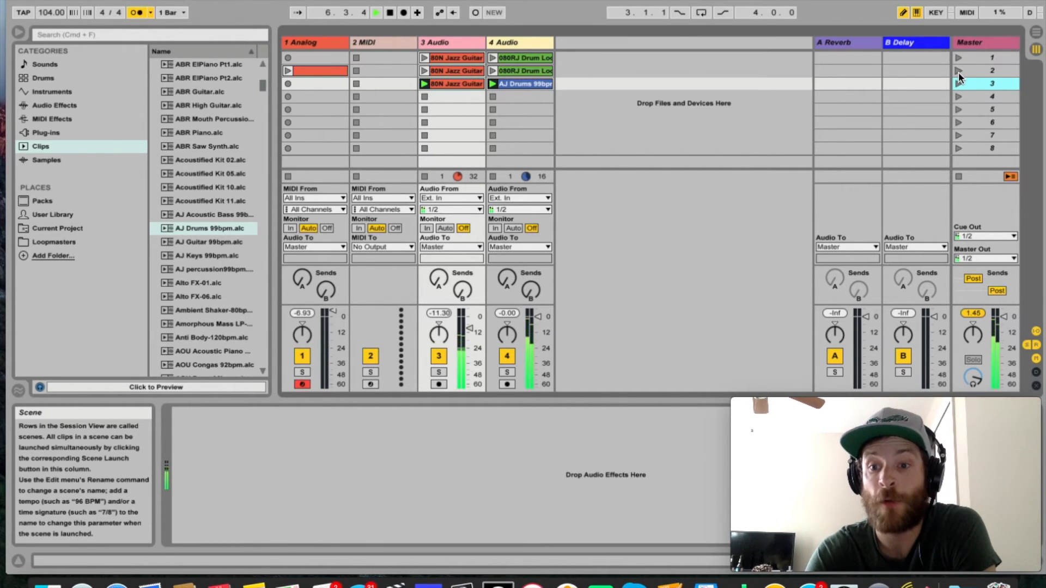
left_click(958, 71)
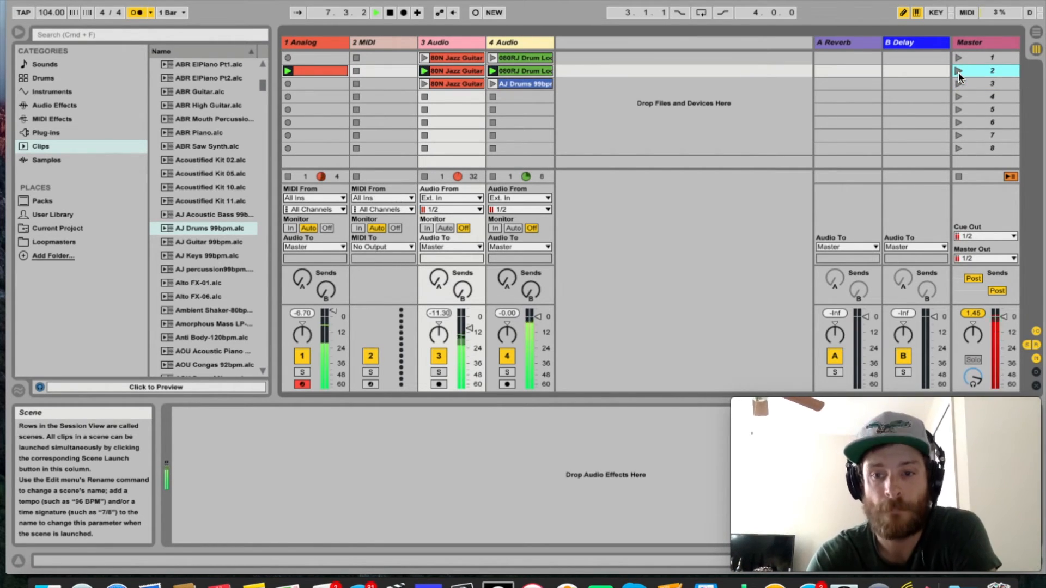
left_click(959, 80)
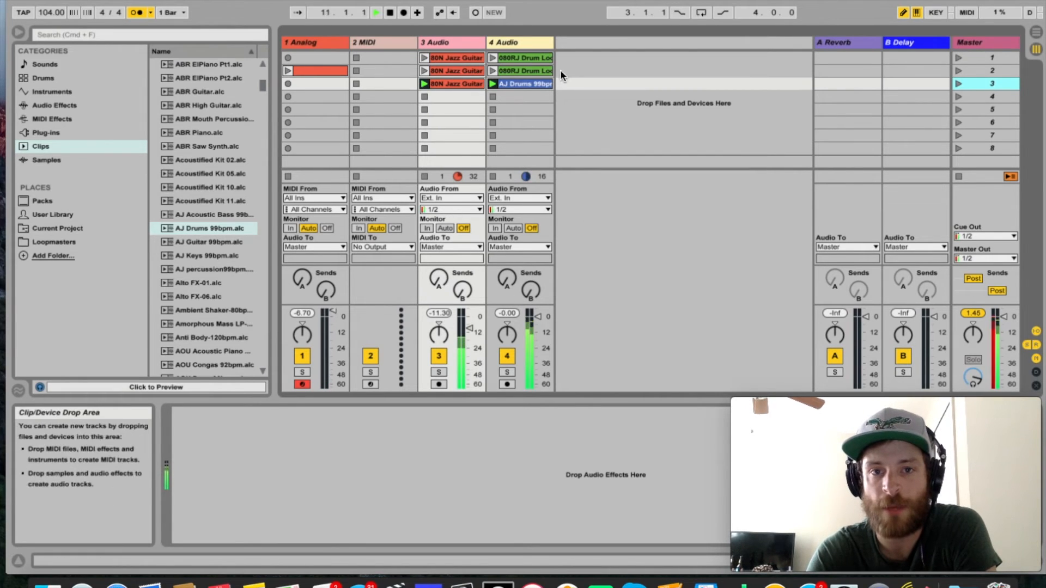
Raise the B Delay send on 3 Audio to 0.0 dB, listen to it in scene 2, and stop all clips.
left_click_drag(462, 294, 463, 261)
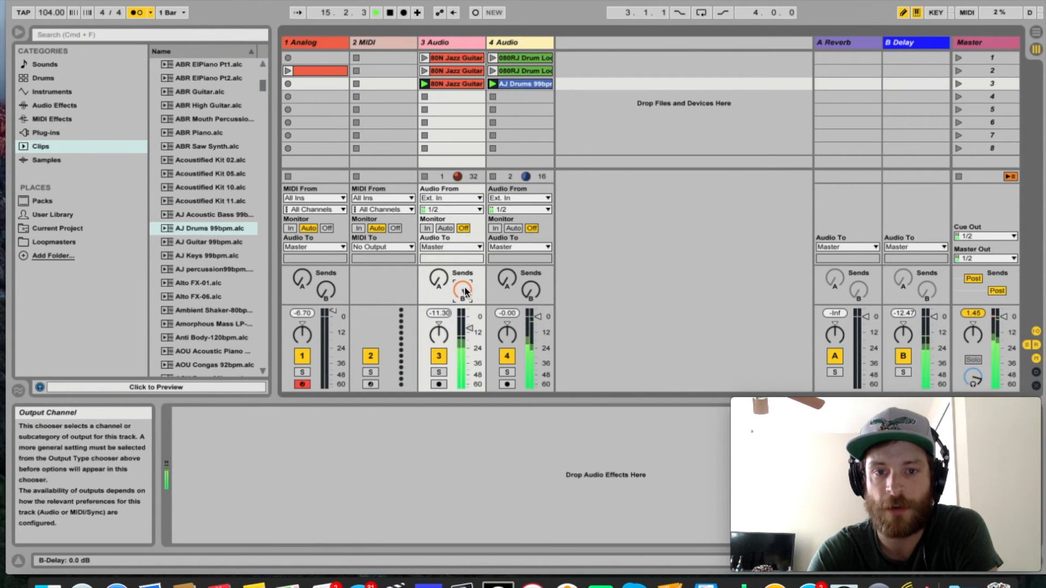
left_click(957, 70)
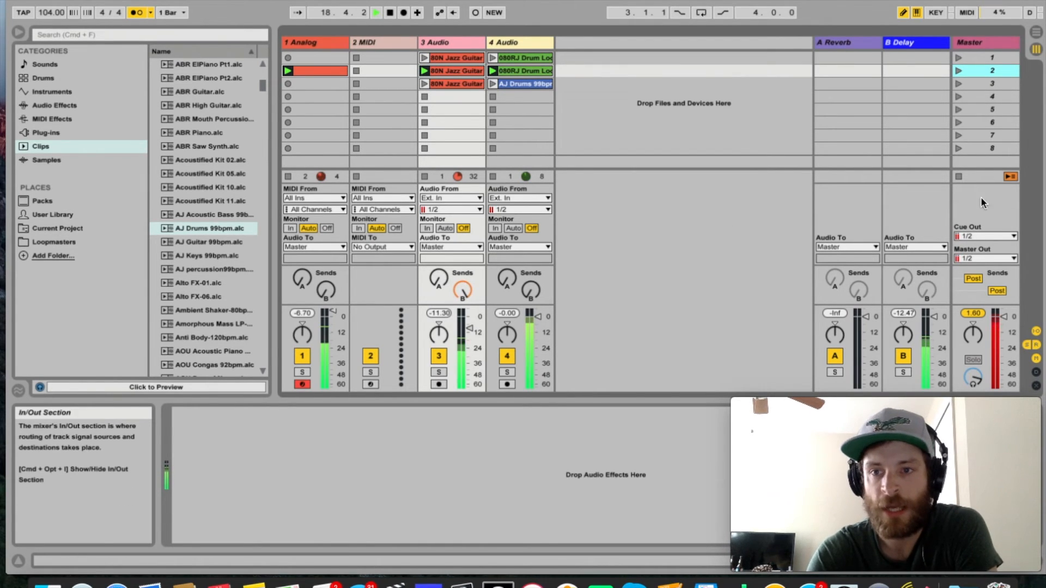
left_click(958, 177)
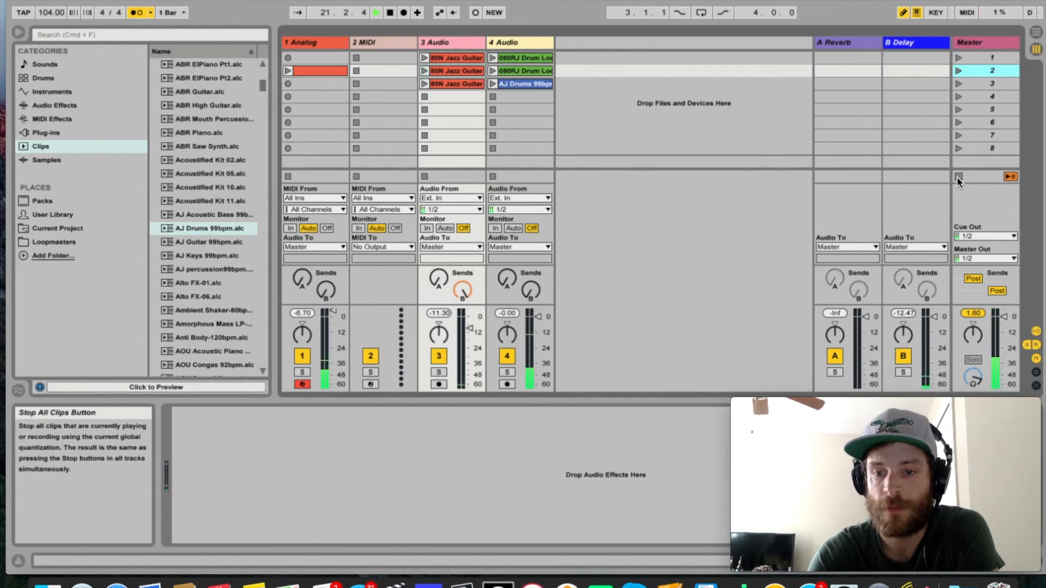
Reset the arrangement position to 1.1.1, look at the Arrangement View, and return to the Session View.
left_click_drag(937, 455, 766, 205)
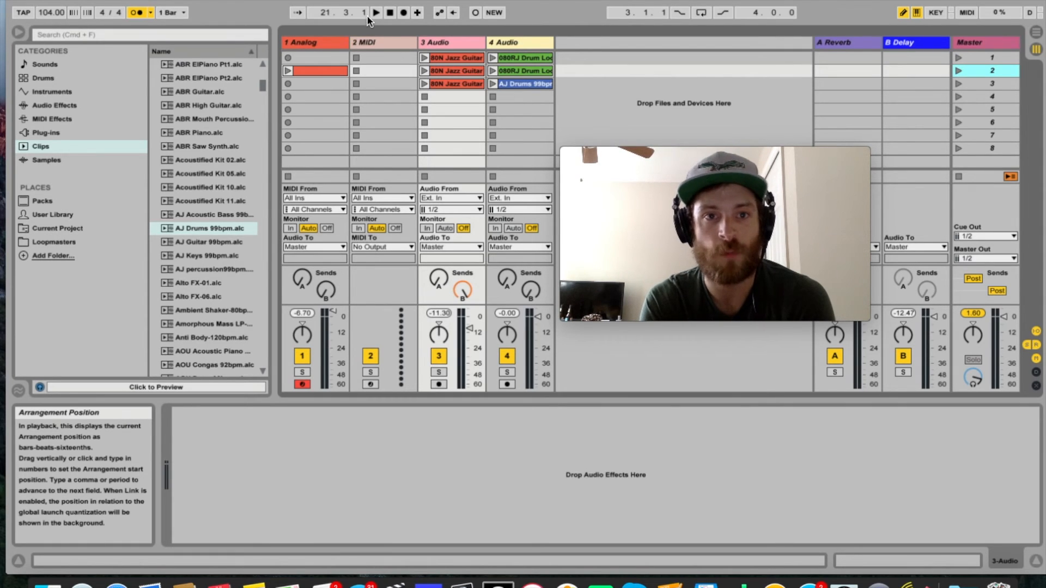
left_click(390, 15)
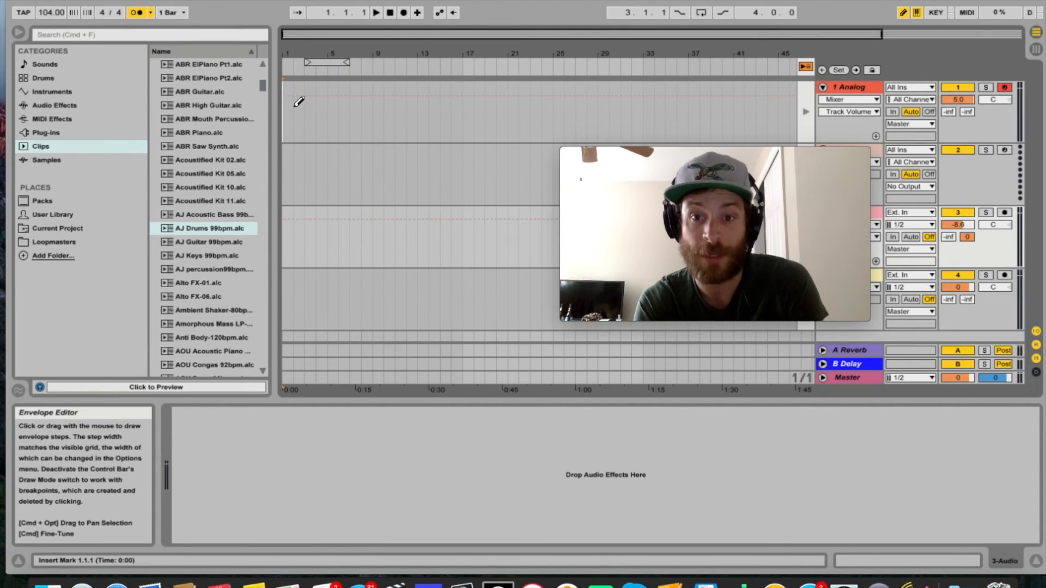
key("Tab")
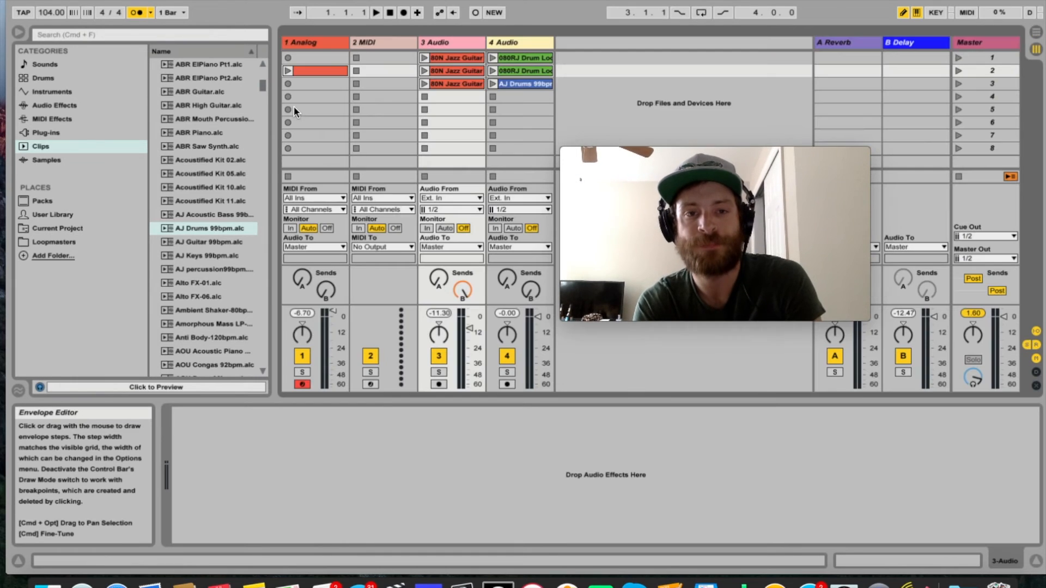
Record scene 1 into the arrangement while sweeping the A Reverb send on 3 Audio up to 0.0 dB and back and riding its B Delay send.
left_click(403, 12)
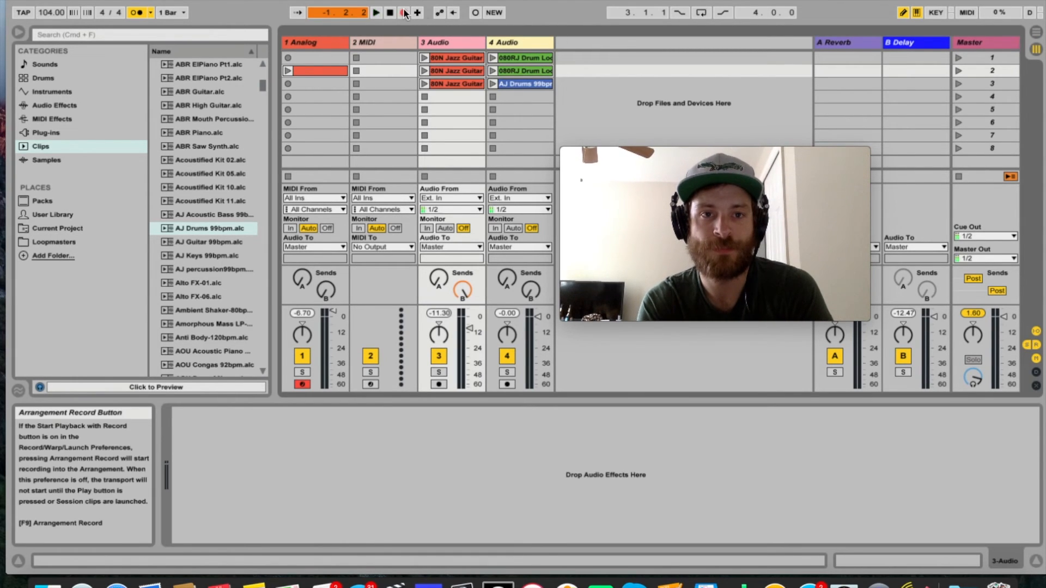
left_click(957, 57)
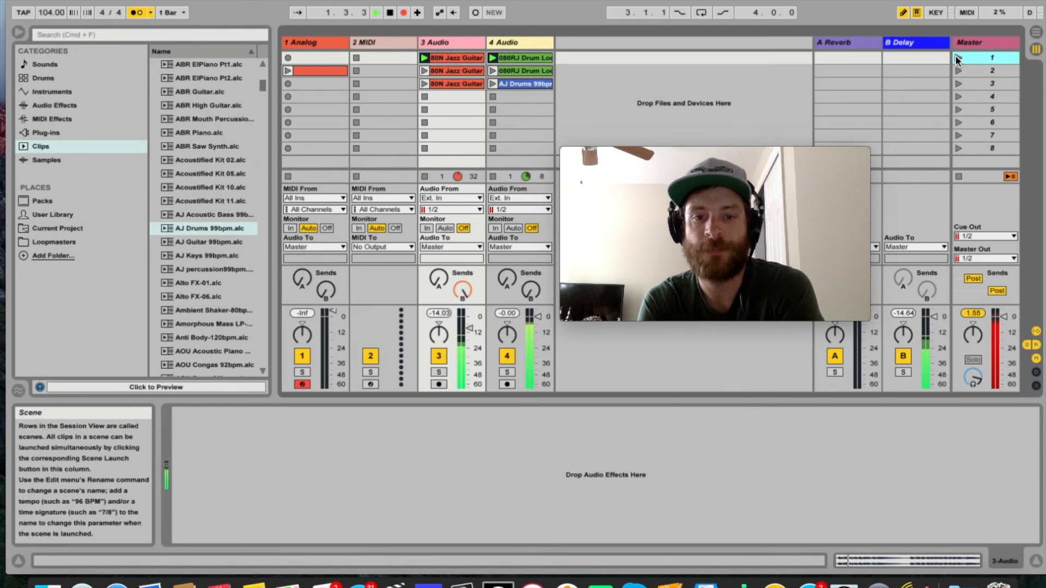
left_click_drag(464, 290, 464, 376)
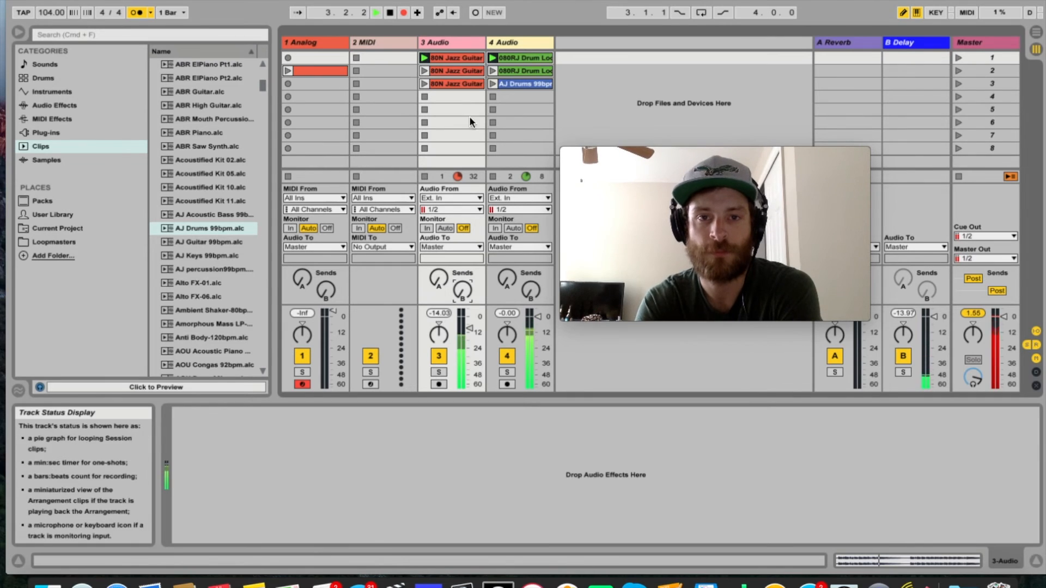
left_click_drag(445, 277, 444, 196)
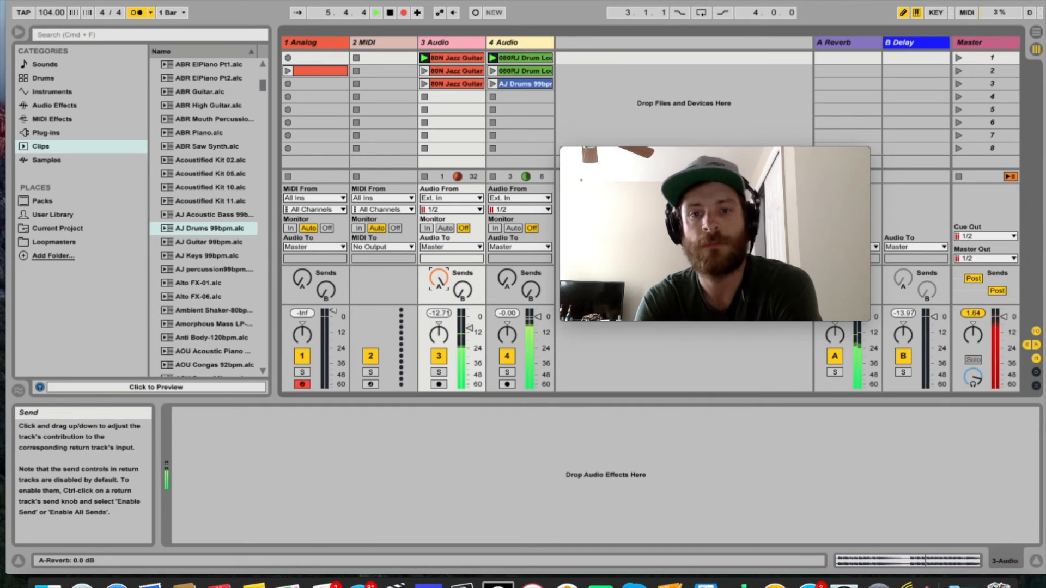
left_click_drag(462, 291, 462, 210)
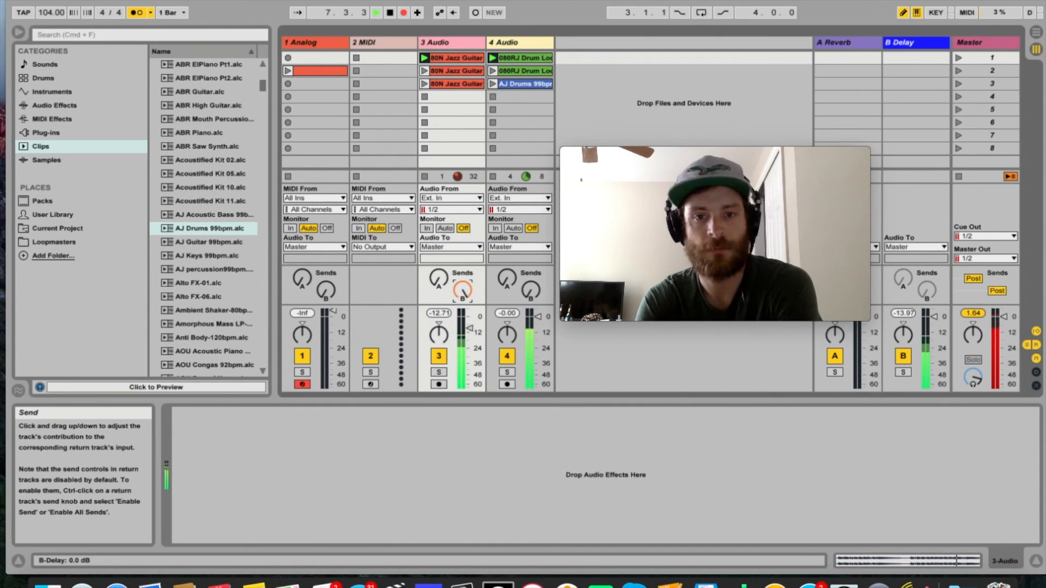
Launch scene 2 in the recording and briefly raise the B Delay sends on 4 Audio and 3 Audio.
left_click(942, 74)
left_click(954, 71)
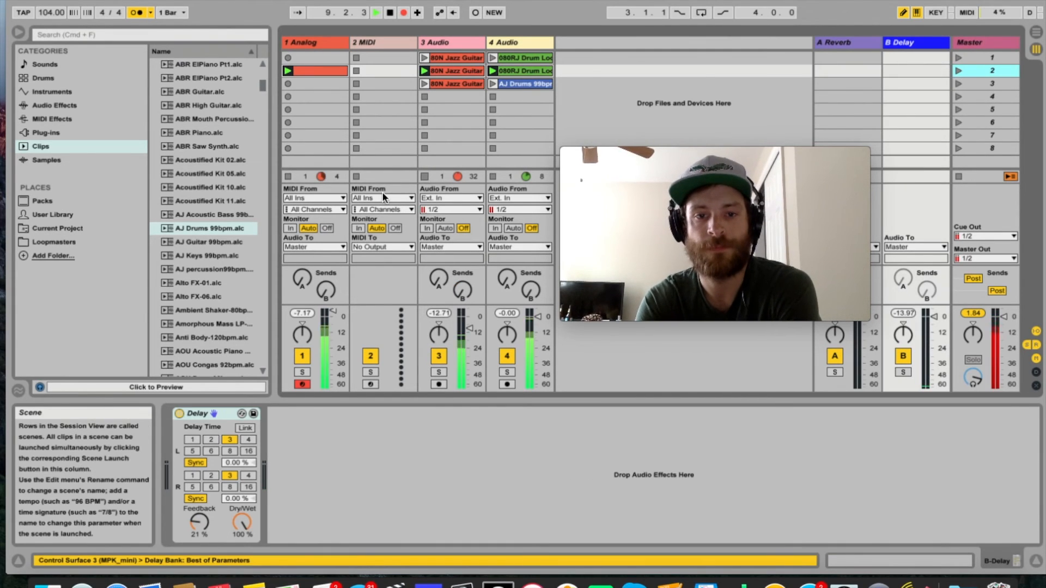
left_click_drag(535, 286, 535, 251)
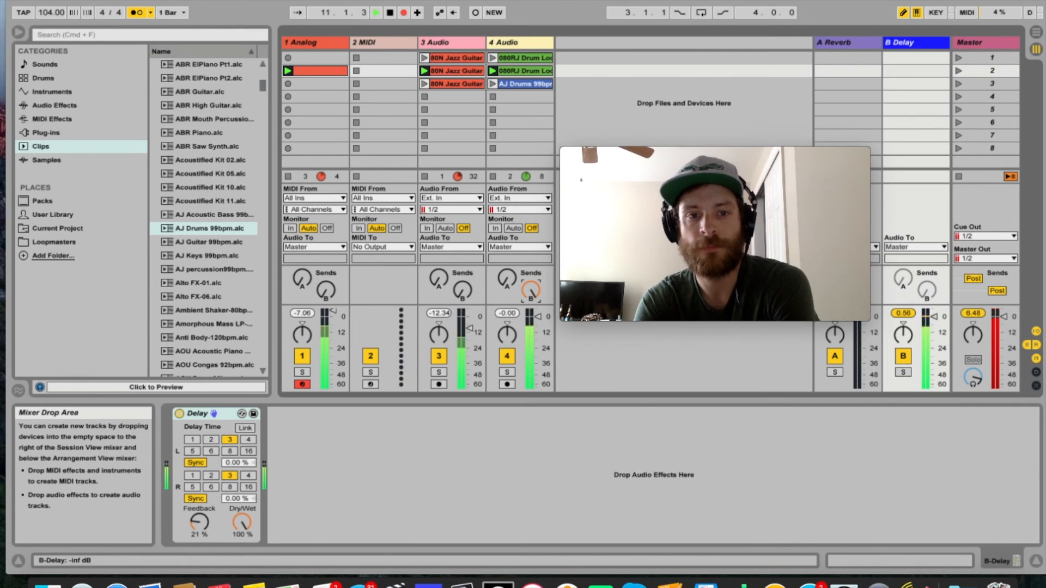
left_click_drag(535, 286, 535, 326)
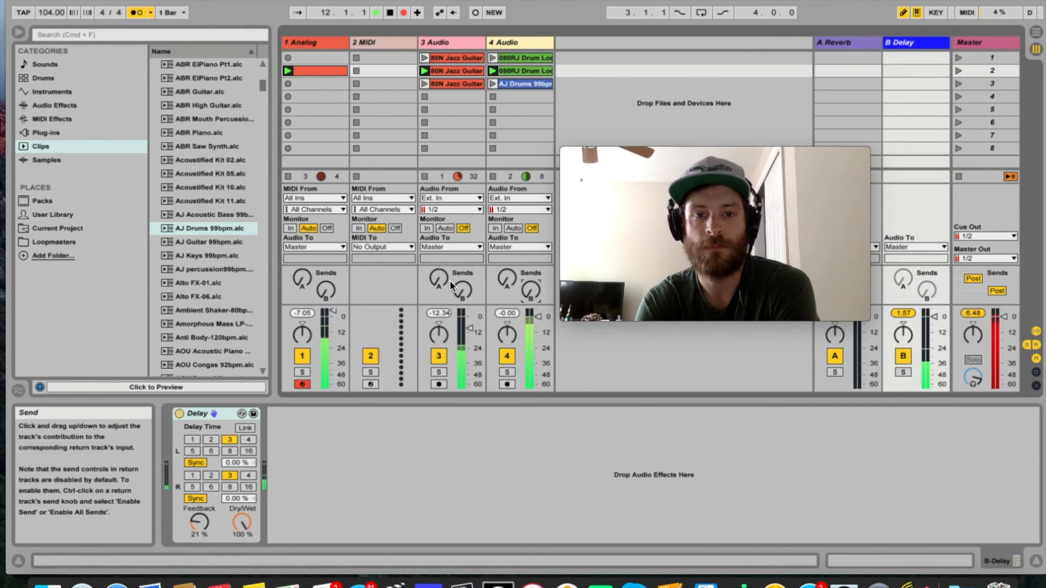
left_click_drag(464, 288, 464, 251)
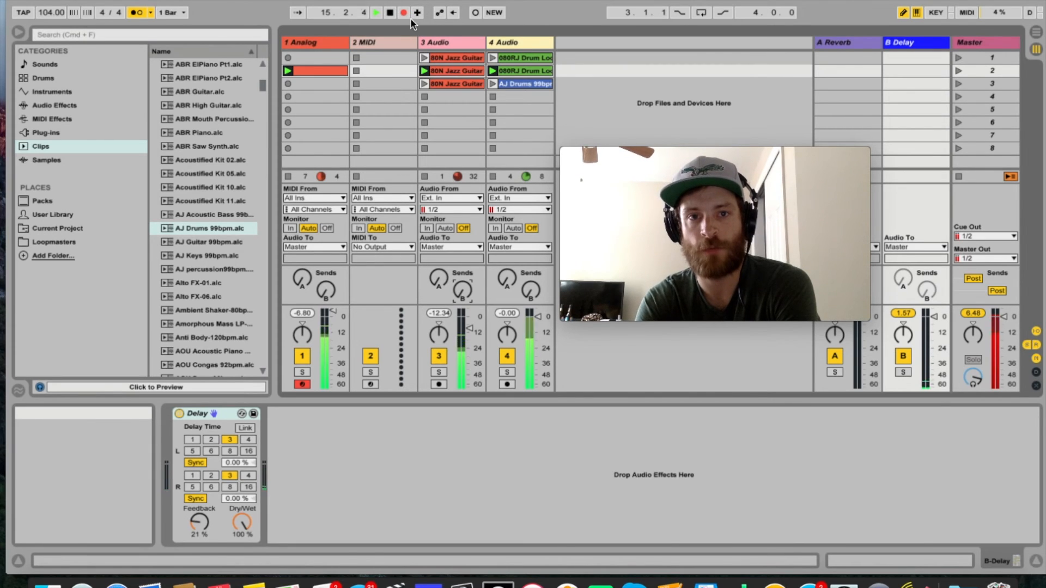
Launch scene 3 in the recording and raise the B Delay sends on 3 Audio and 4 Audio to 0.0 dB.
left_click(959, 84)
left_click_drag(462, 290, 462, 262)
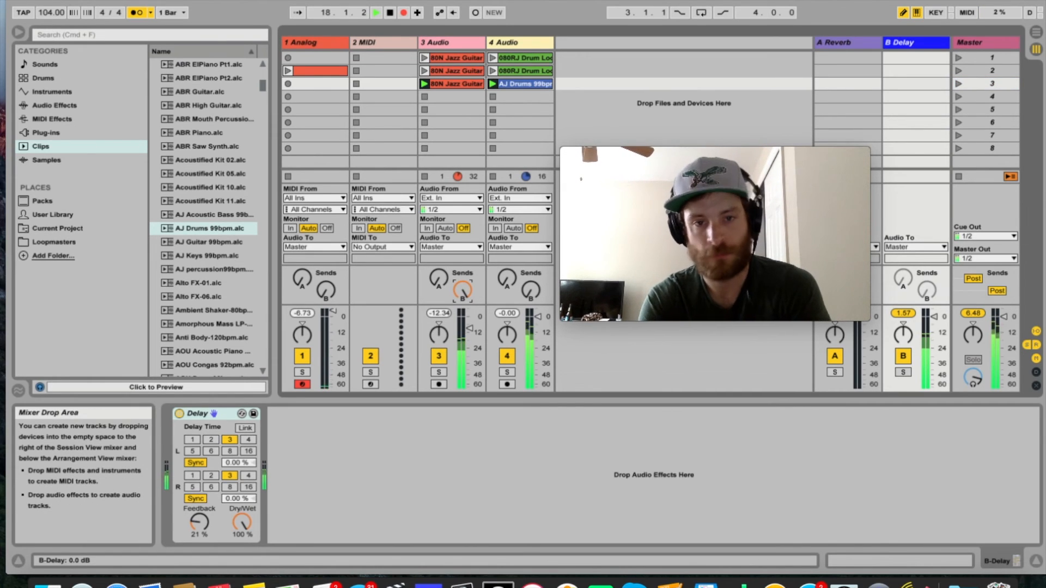
left_click_drag(530, 292, 531, 276)
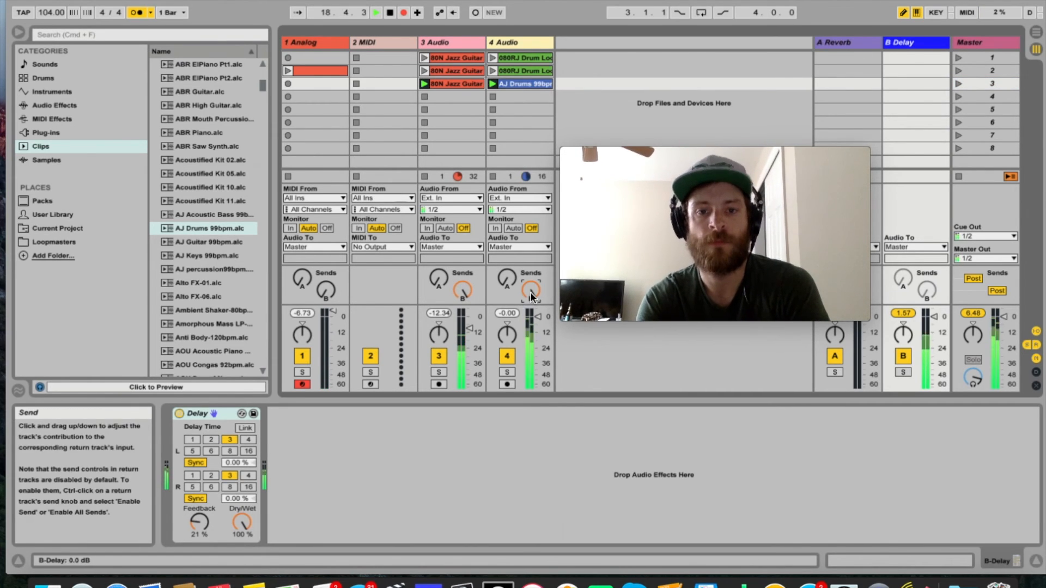
Return to scene 2 with the B Delay sends lowered to -inf dB, and end the recording by stopping all clips and the transport.
left_click(957, 71)
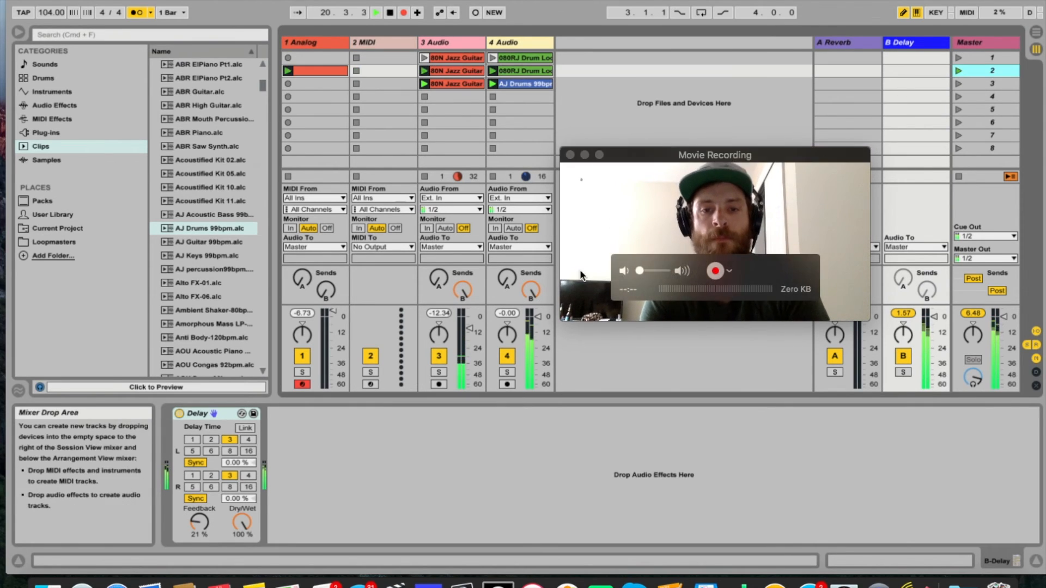
left_click_drag(459, 295, 459, 338)
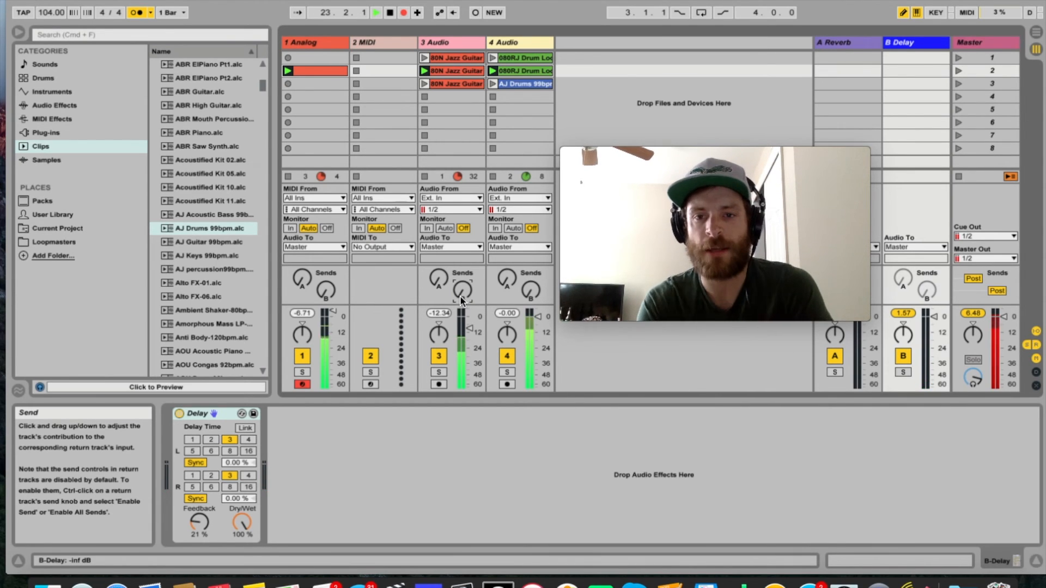
left_click(958, 176)
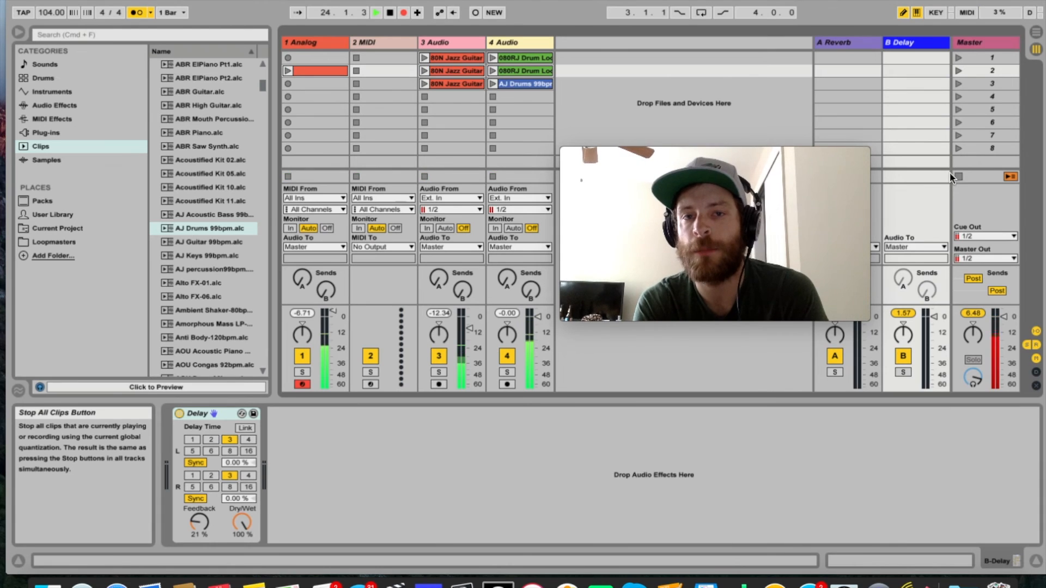
left_click(390, 13)
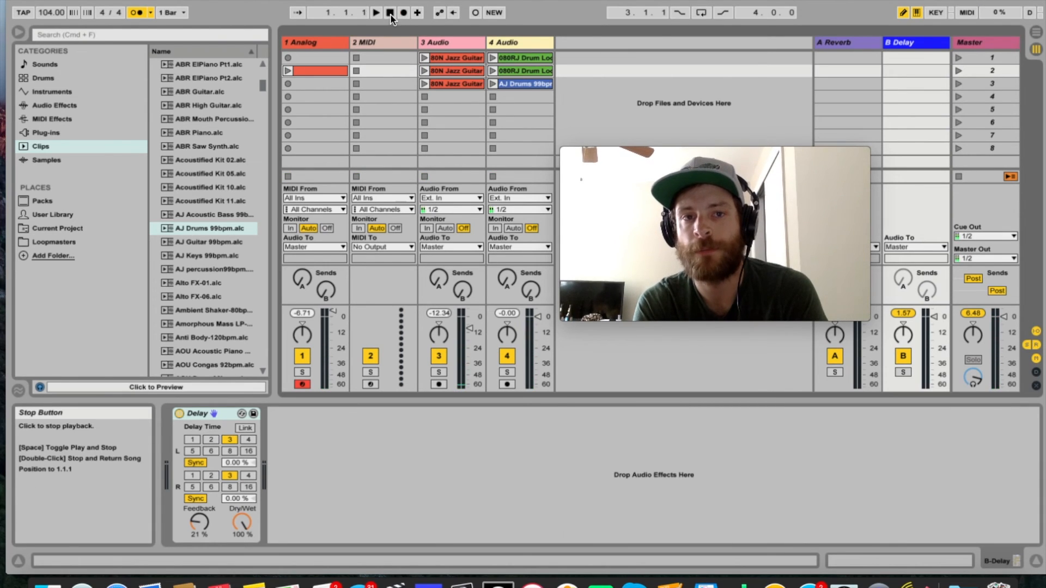
Move the webcam window clear of the tracks, examine the recorded clips and automation in the Arrangement View, and return to the Session View.
left_click_drag(625, 150, 754, 337)
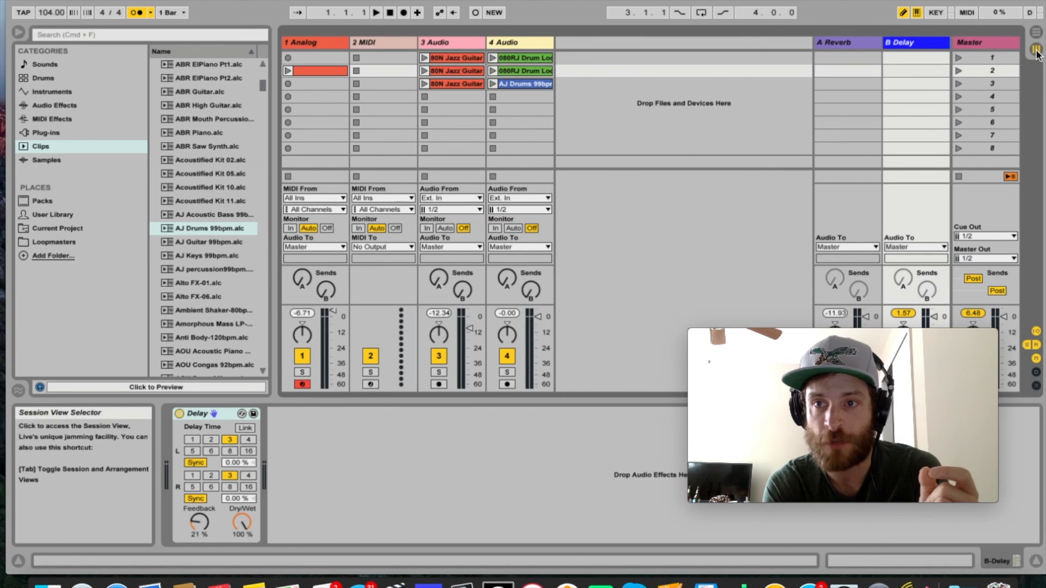
left_click(1036, 33)
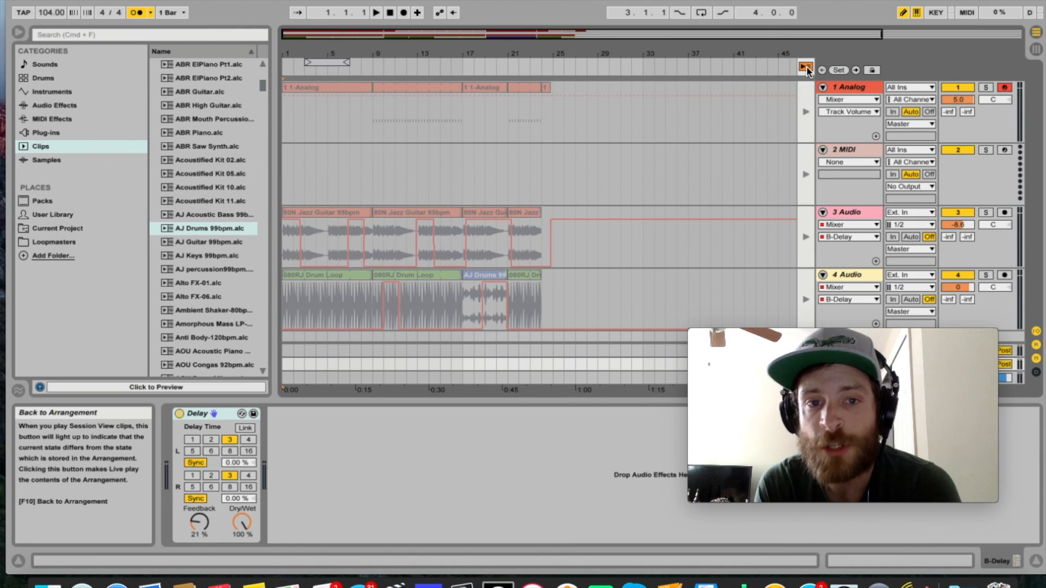
key("Tab")
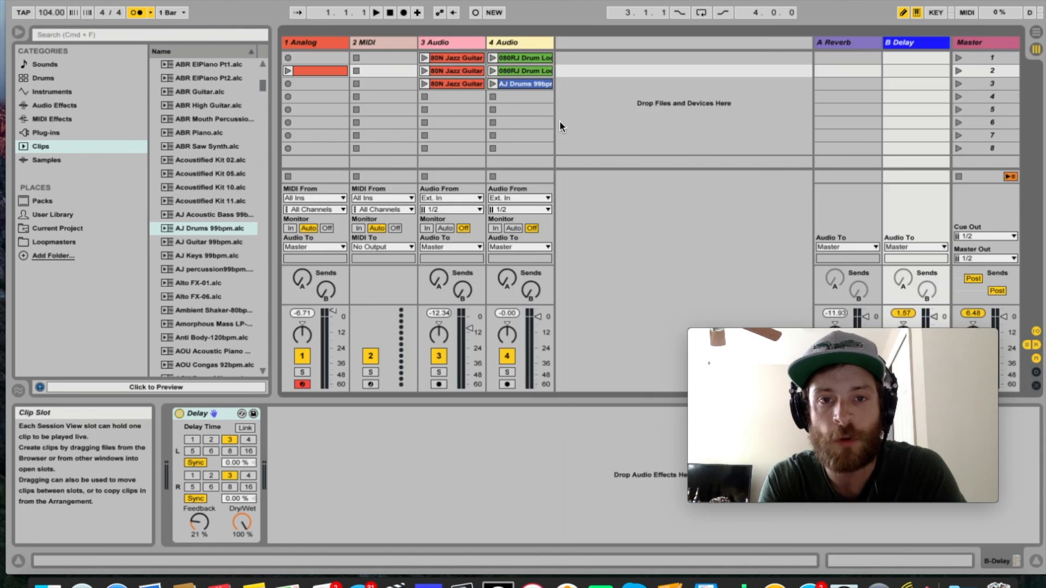
Launch the scene 2 clip on 1 Analog and switch between the Session and Arrangement Views while it plays.
left_click(287, 71)
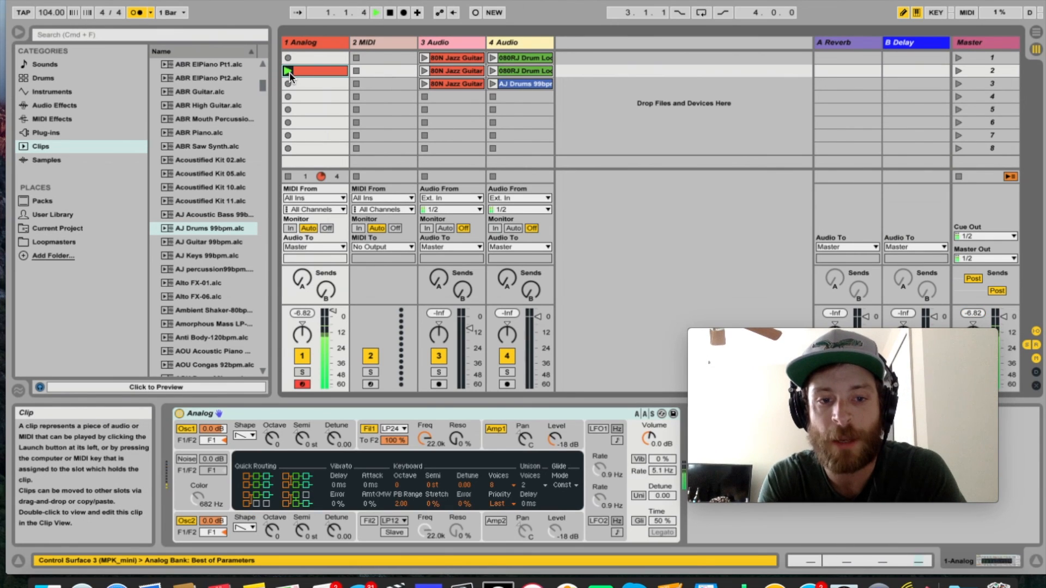
key("Tab")
key("Tab")
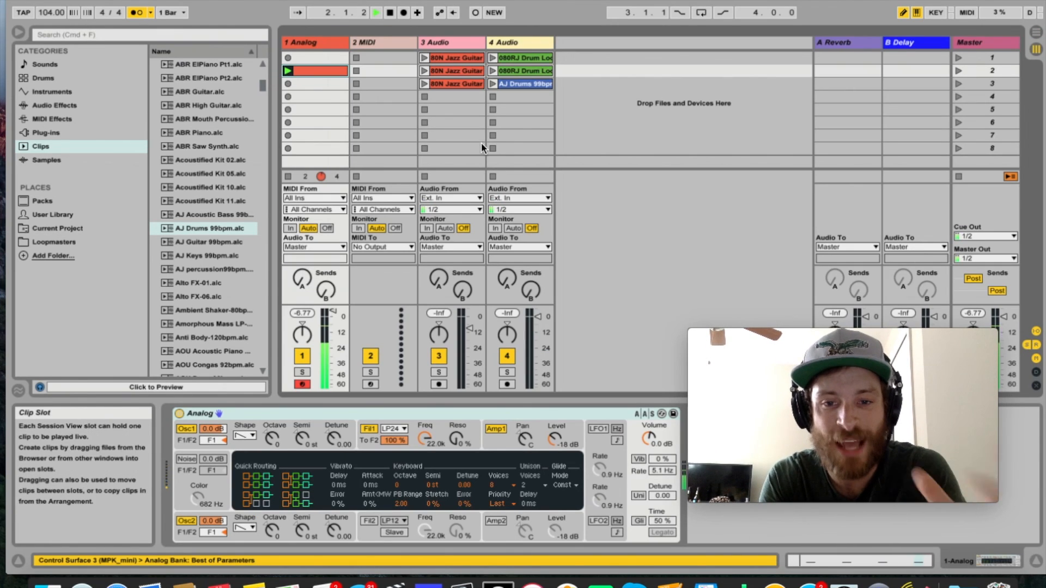
key("Tab")
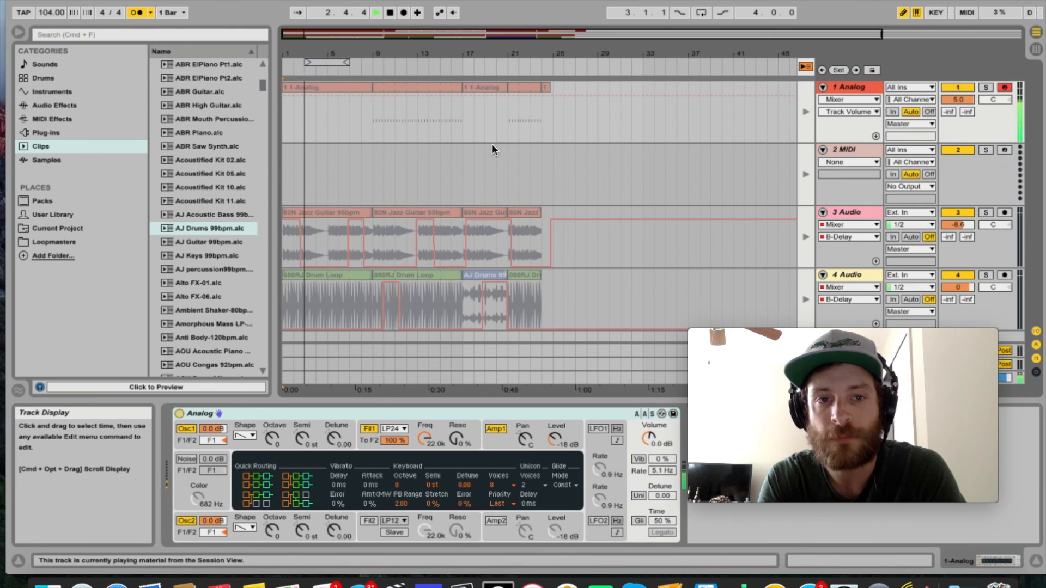
Start and stop playback from the beginning of the Arrangement View while the tracks still follow the Session clips.
key("space")
key("space")
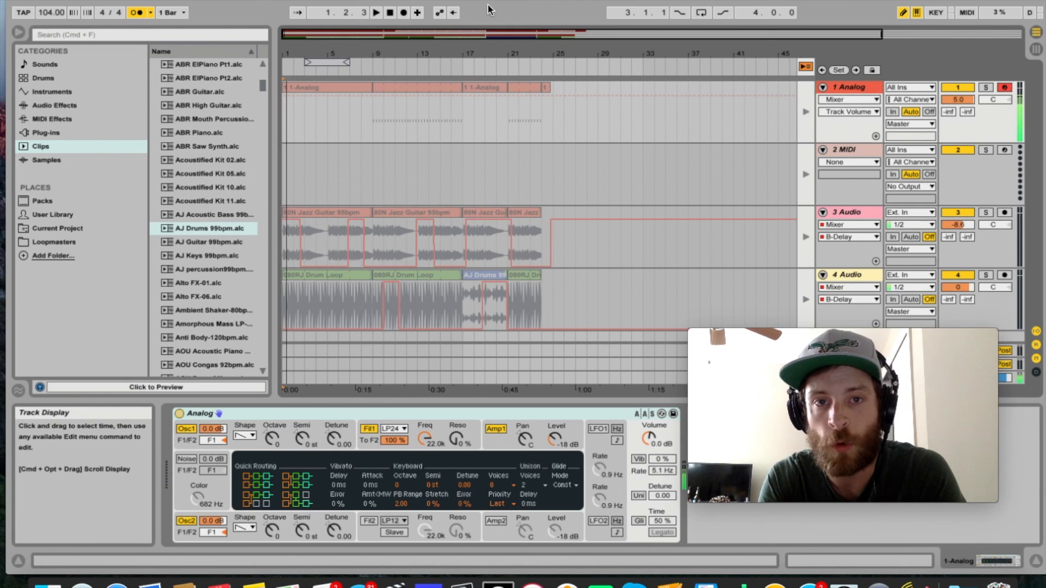
left_click(375, 13)
left_click(375, 13)
key("space")
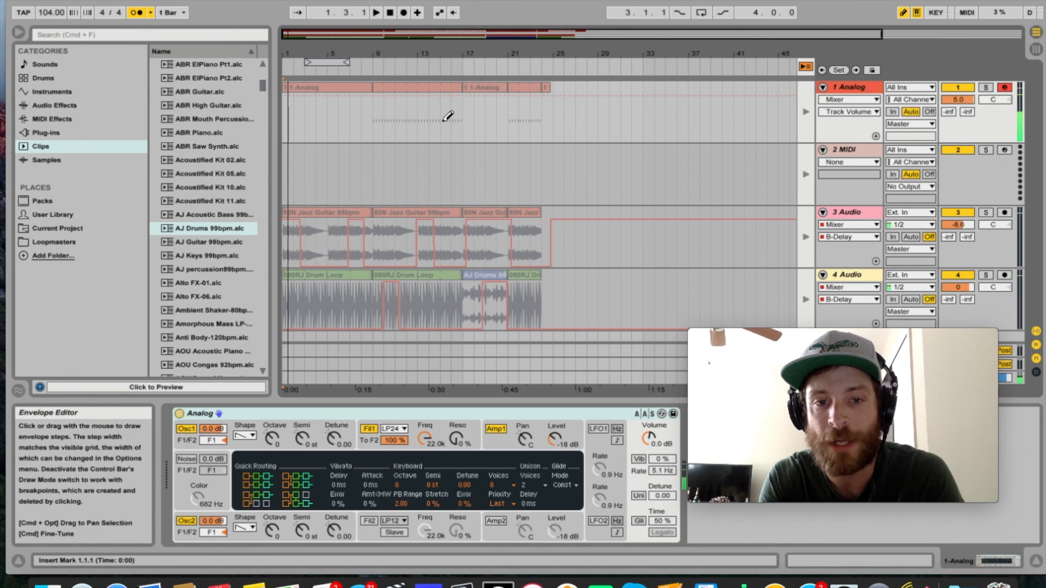
Switch all tracks back to arrangement playback and briefly play the opening bars of the recording.
left_click(805, 67)
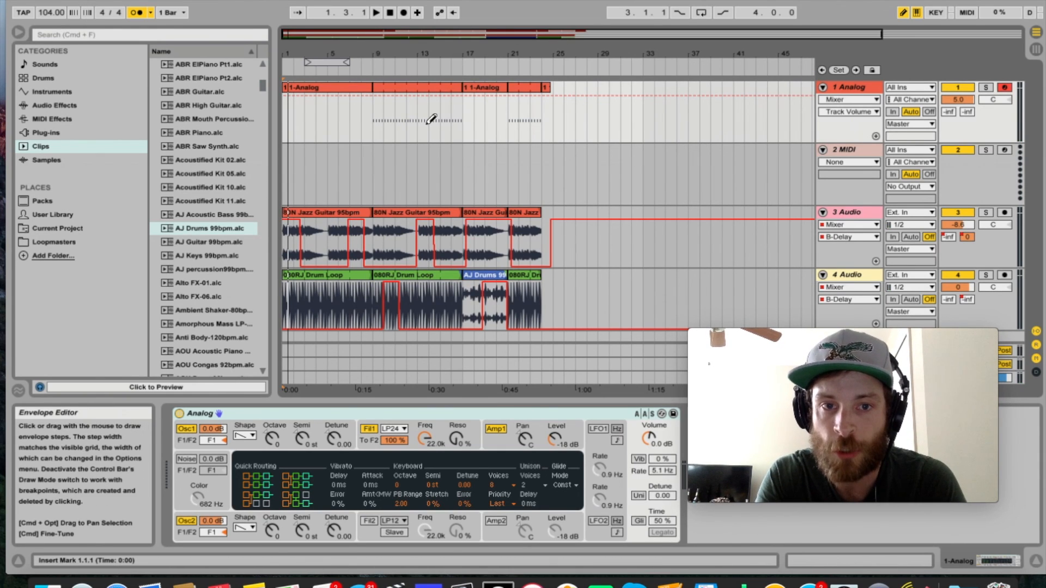
key("space")
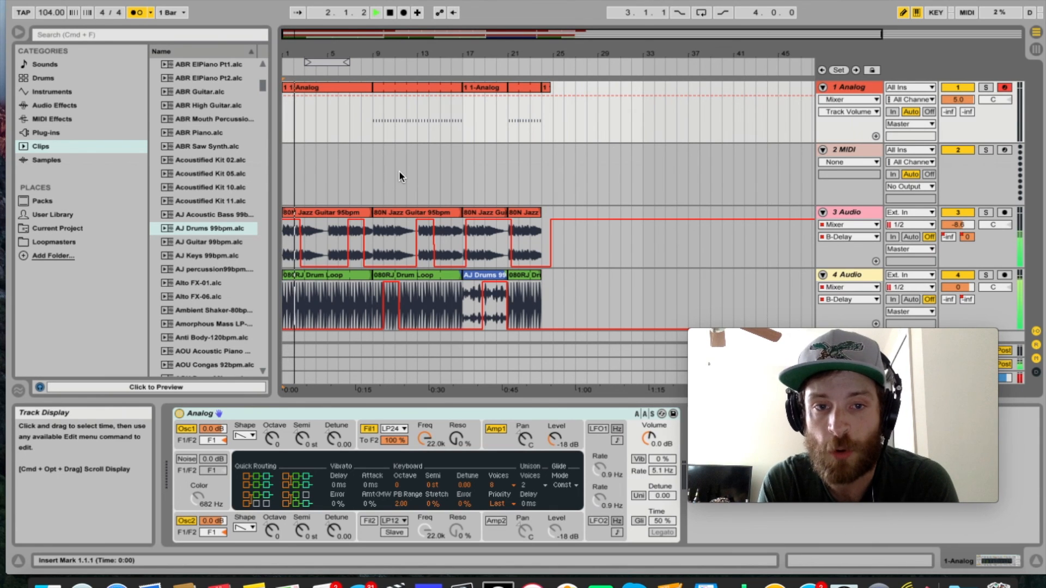
key("space")
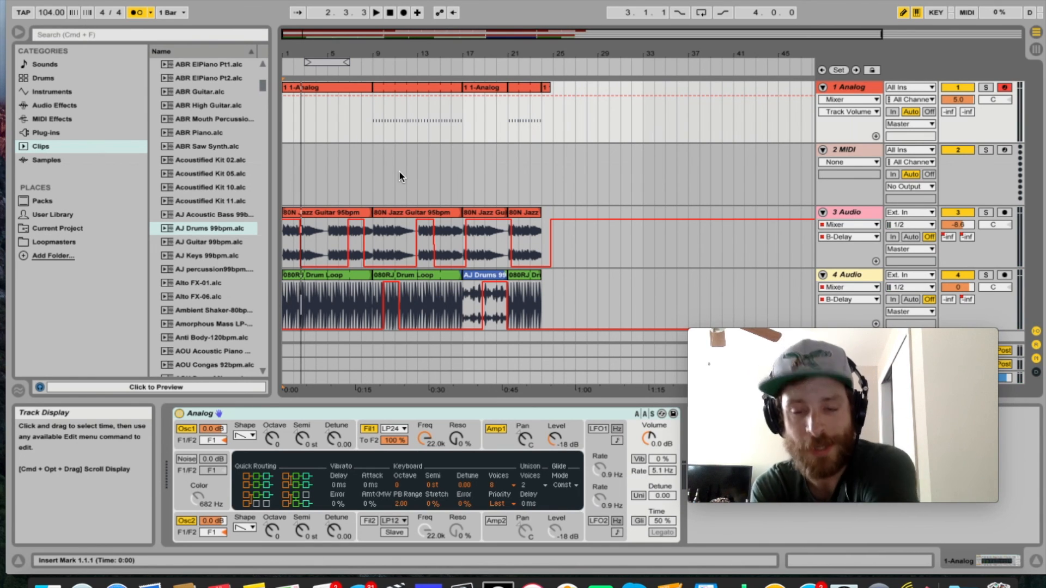
Select the jazz guitar clip from 9.1.1 to 17.1.1 on 3 Audio in the Arrangement View.
mouse_move(403, 214)
left_mouse_down()
mouse_move(351, 221)
mouse_move(414, 216)
left_mouse_up()
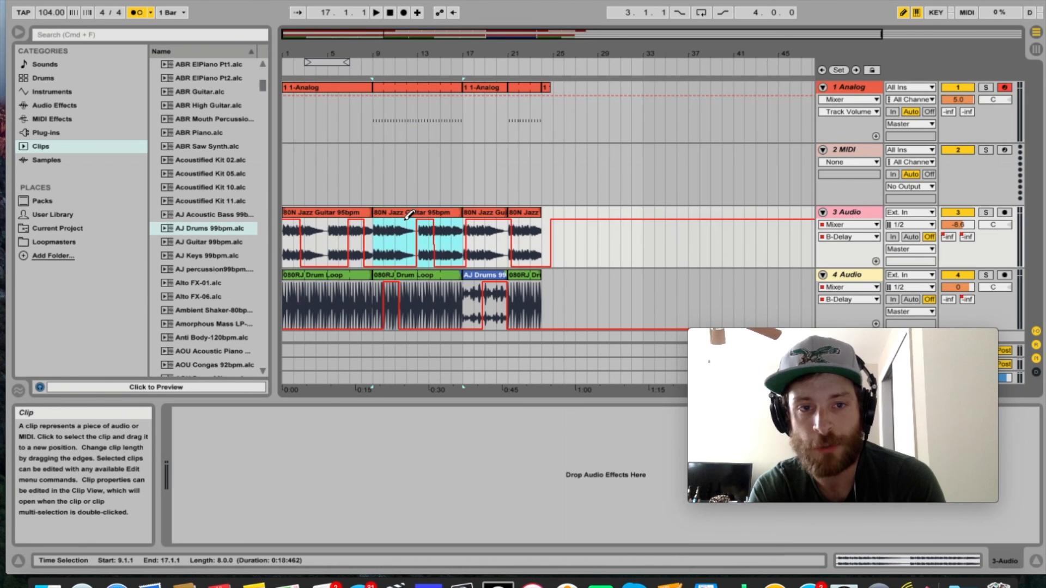